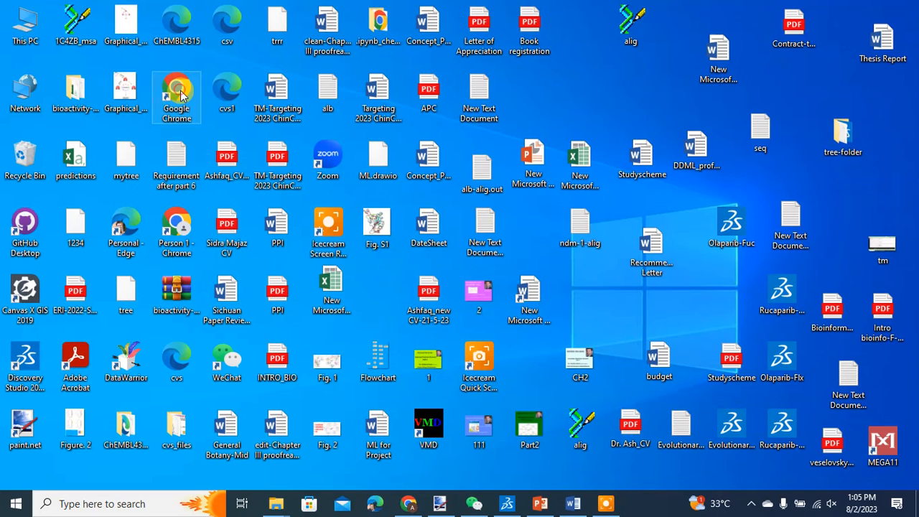
Step: Launch Chrome with the first profile and open uniprot.org in a new tab
double_click(180, 92)
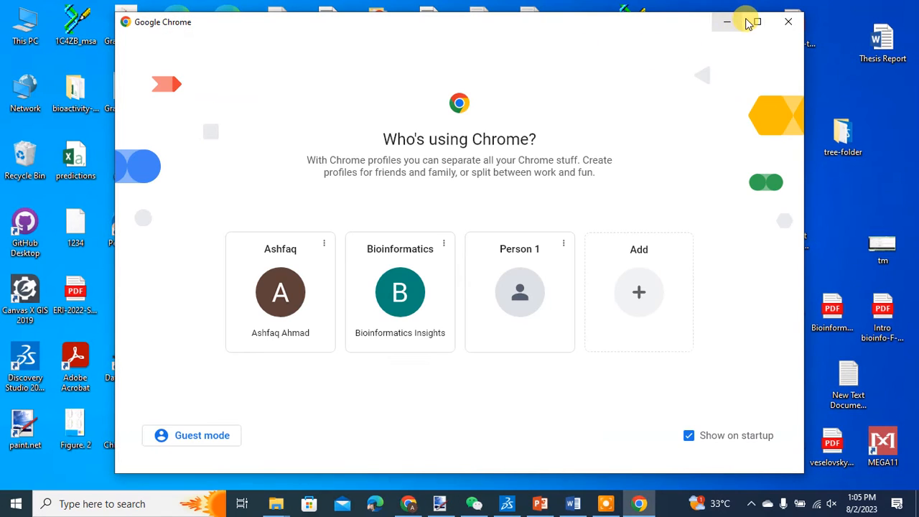
click(303, 286)
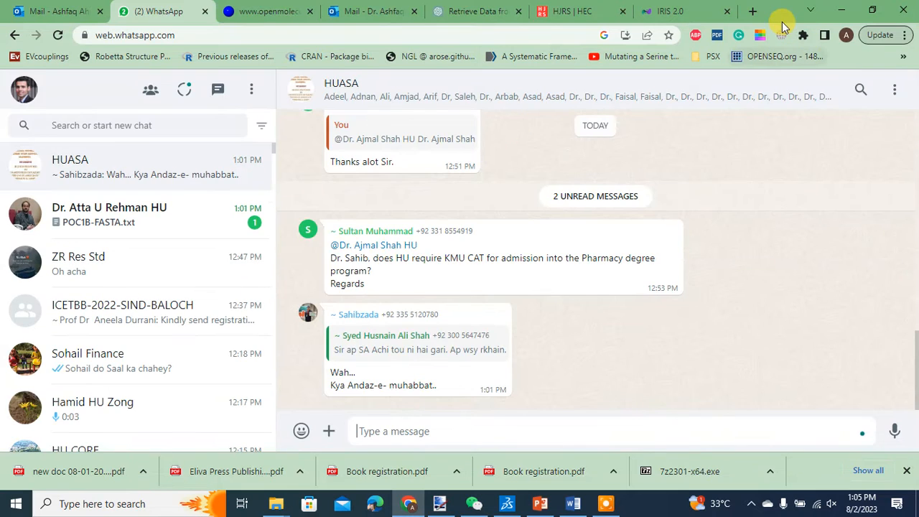
click(752, 12)
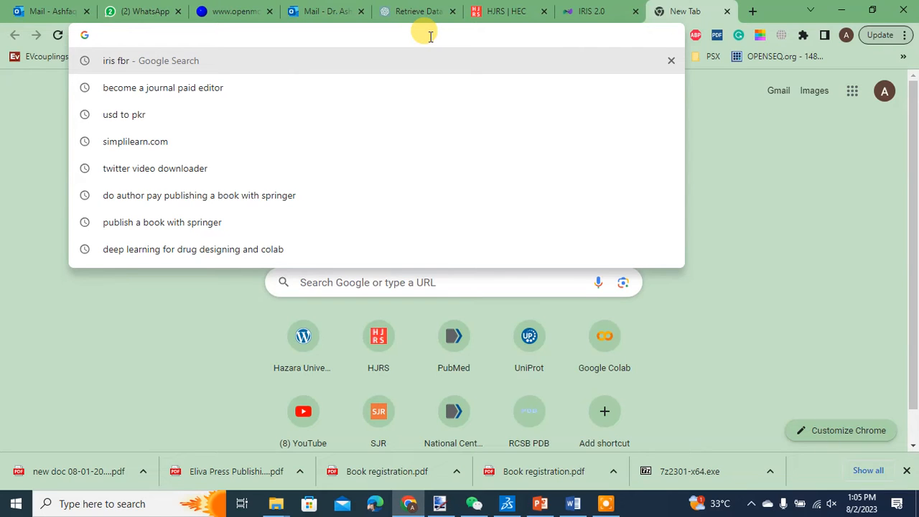
text(uni)
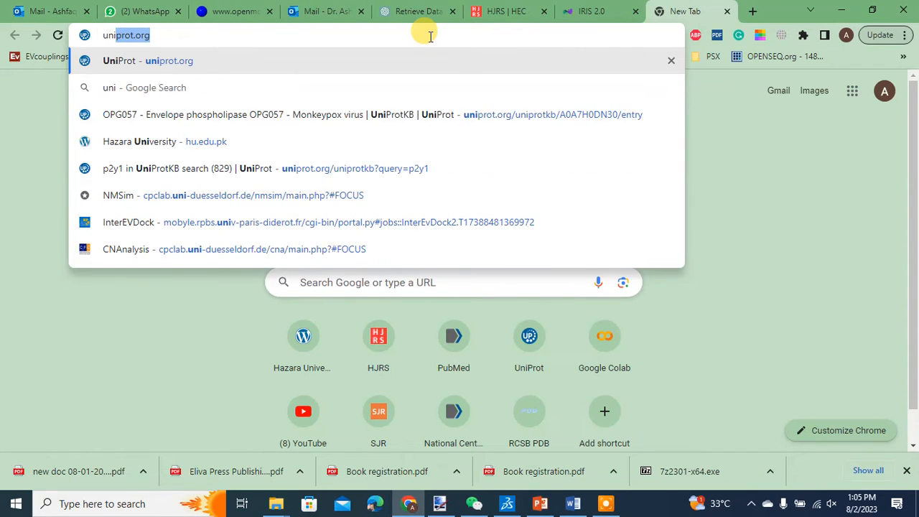
text(prot)
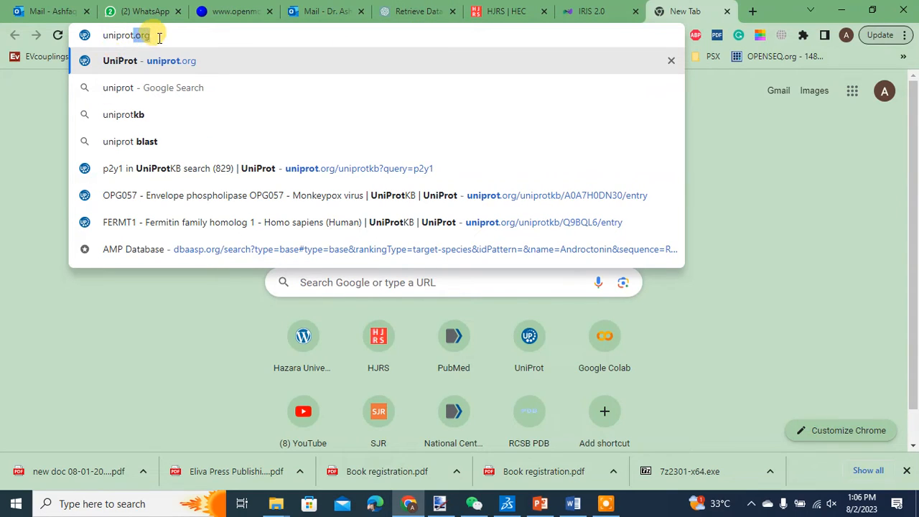
click(158, 61)
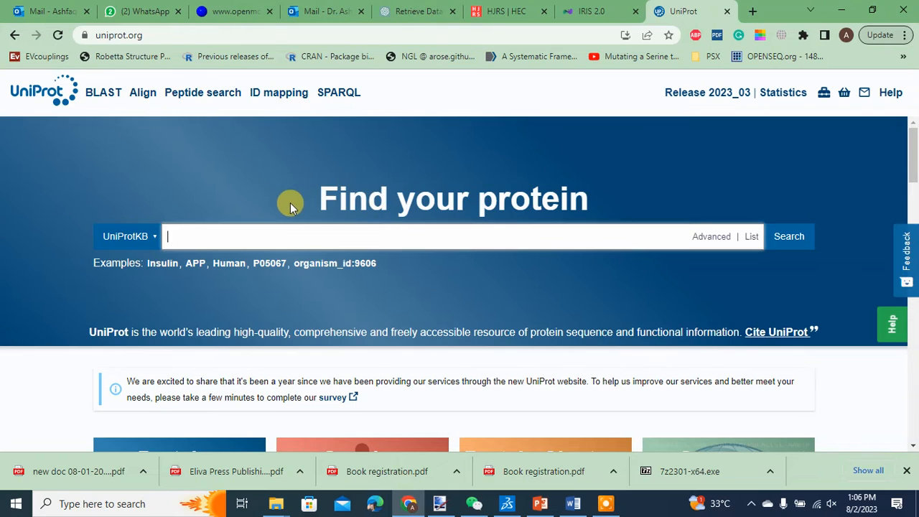
Step: Search UniProtKB for e2f1
click(378, 235)
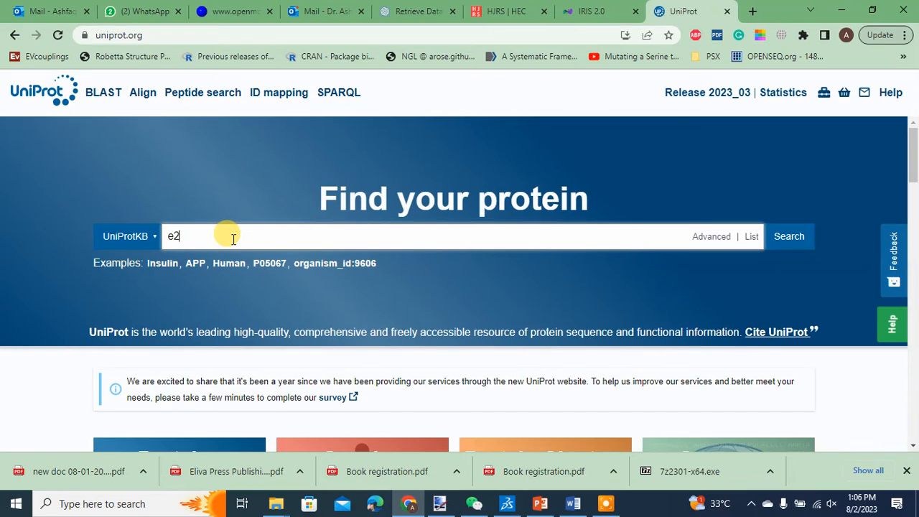
text(f1)
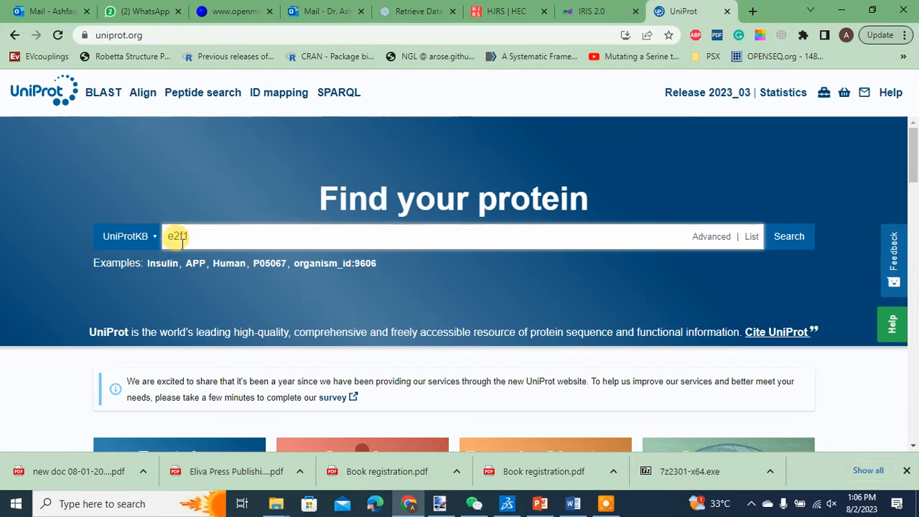
click(788, 237)
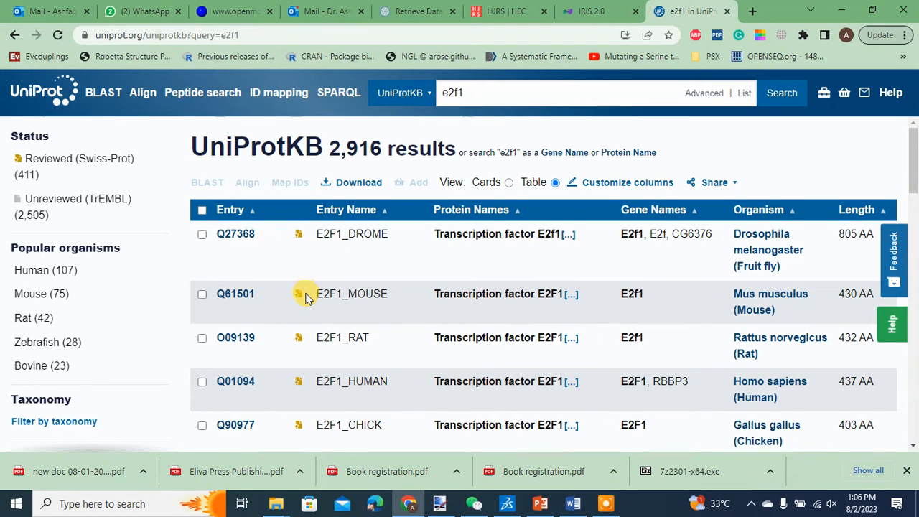
Step: Open the human E2F1 entry Q01094 from the results and jump to its Sequence section
scroll(305, 297, down, 10)
scroll(305, 298, up, 10)
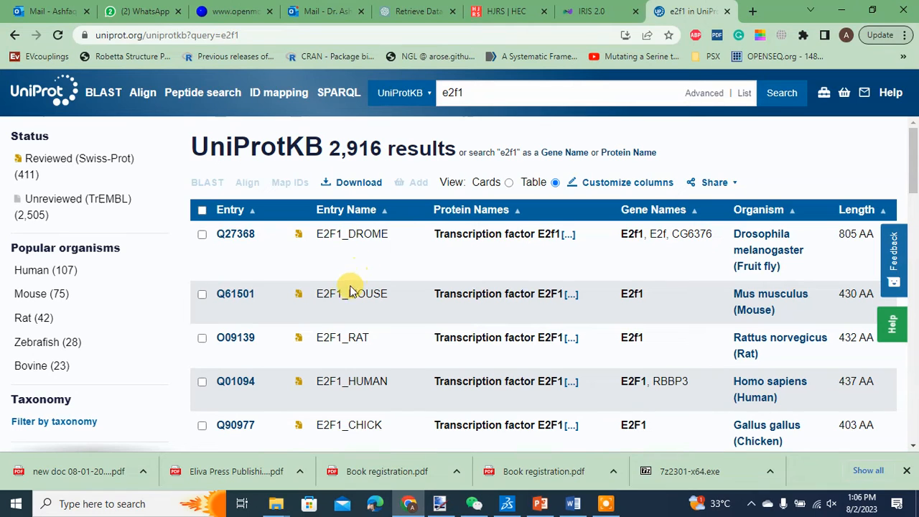
drag(348, 293, 366, 290)
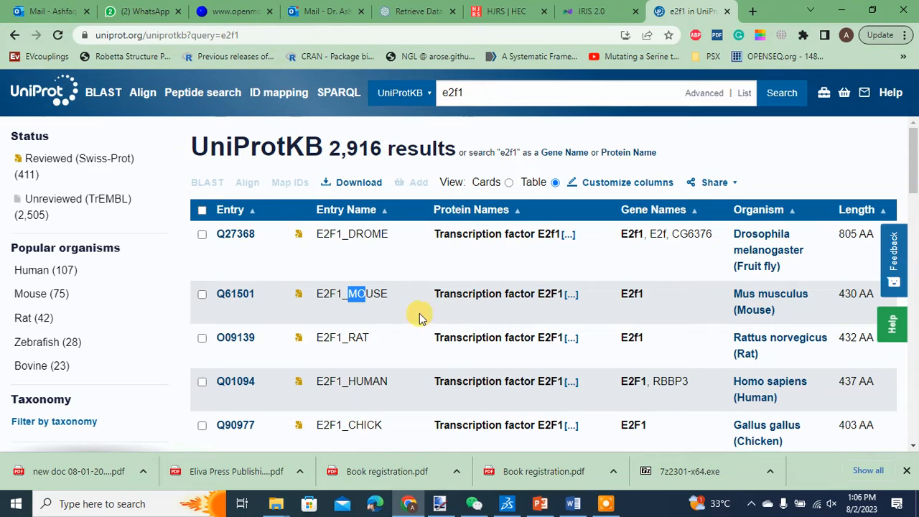
drag(364, 234, 381, 234)
scroll(367, 316, down, 5)
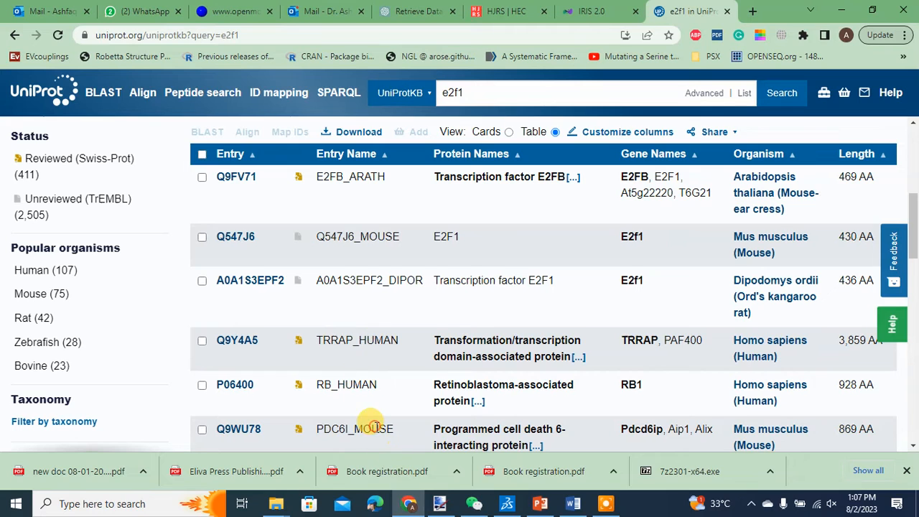
scroll(324, 244, up, 5)
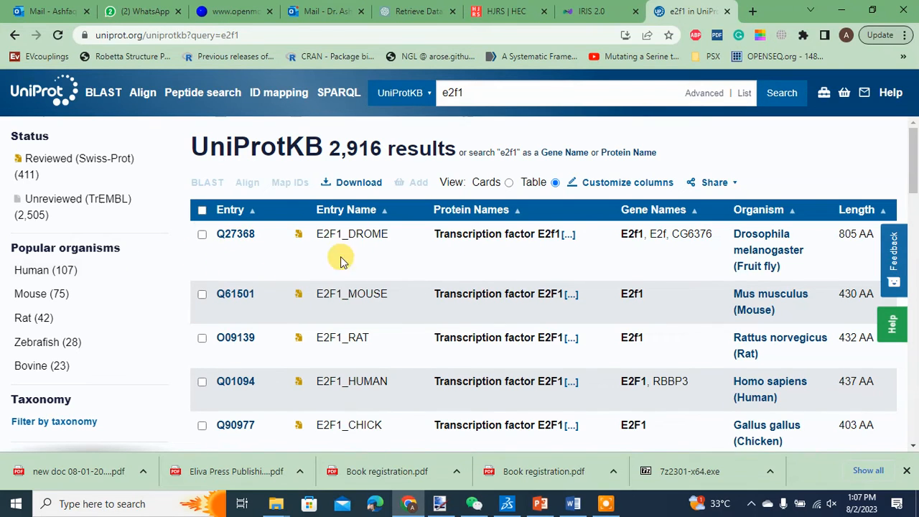
scroll(307, 335, down, 2)
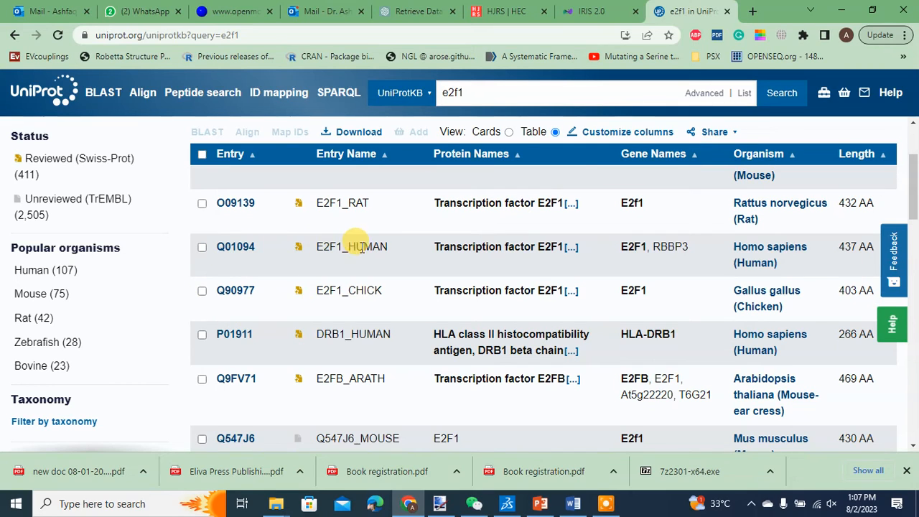
click(239, 247)
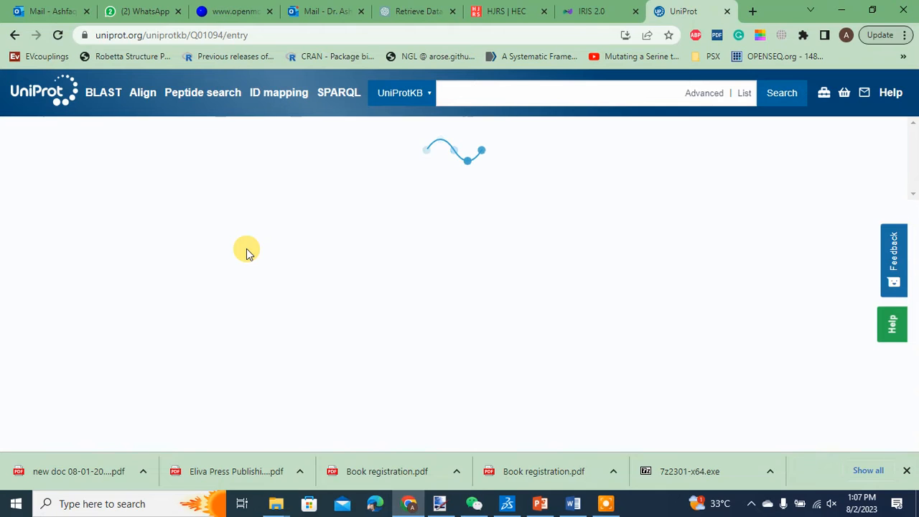
scroll(144, 302, down, 1)
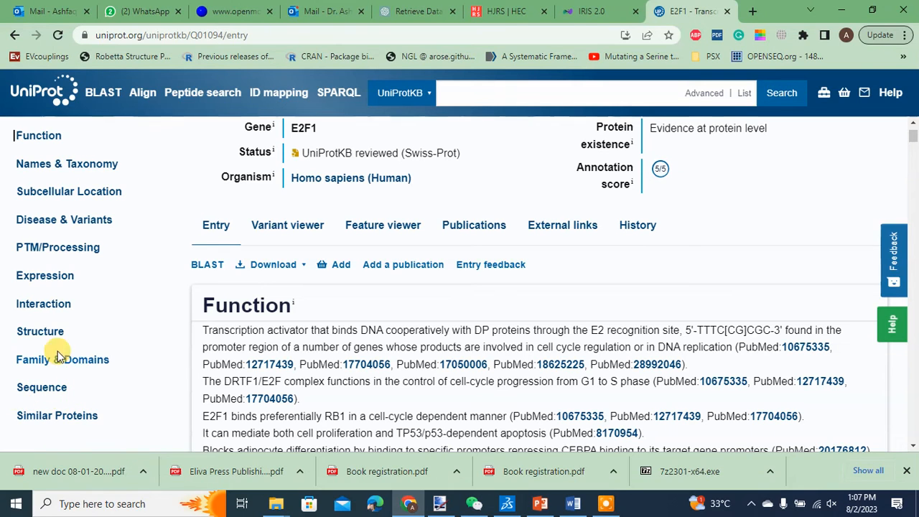
click(45, 388)
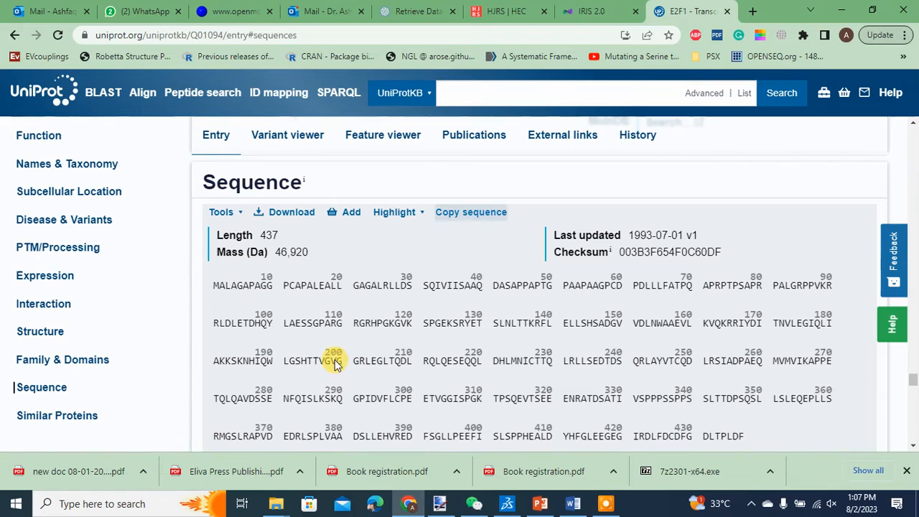
Step: Open SWISS-MODEL in a new tab and start a new modelling project
click(752, 10)
click(424, 34)
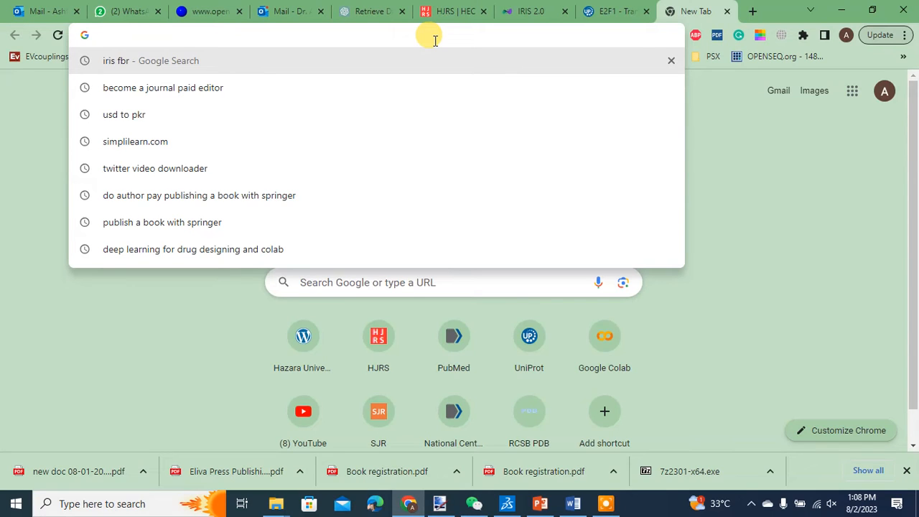
text(swissmodel.expasy.org/interactive)
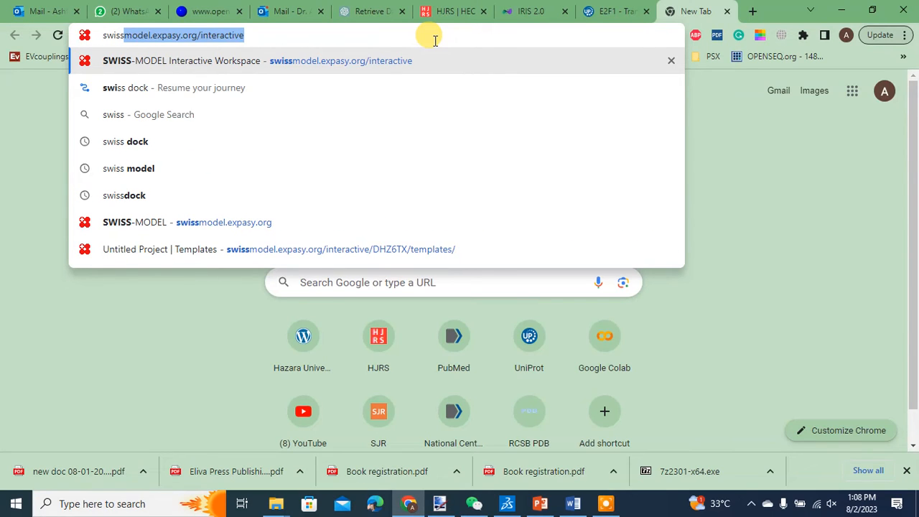
key(Return)
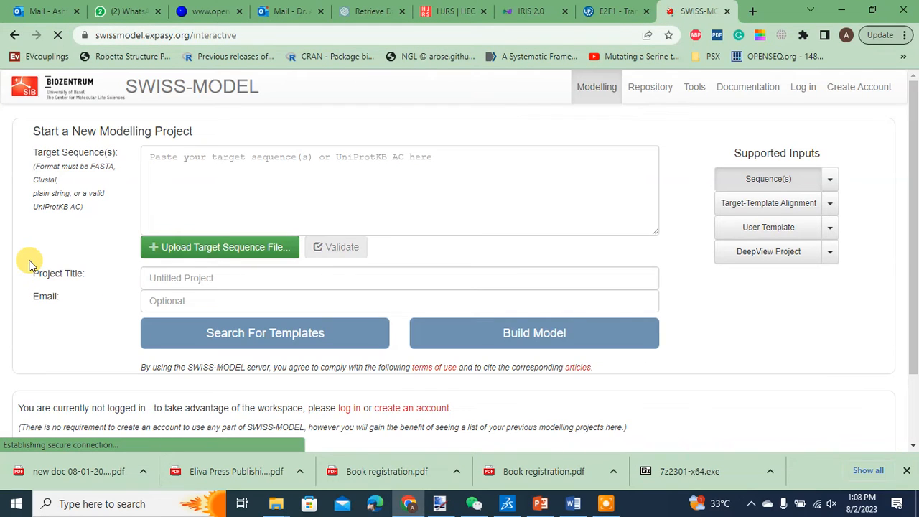
click(208, 92)
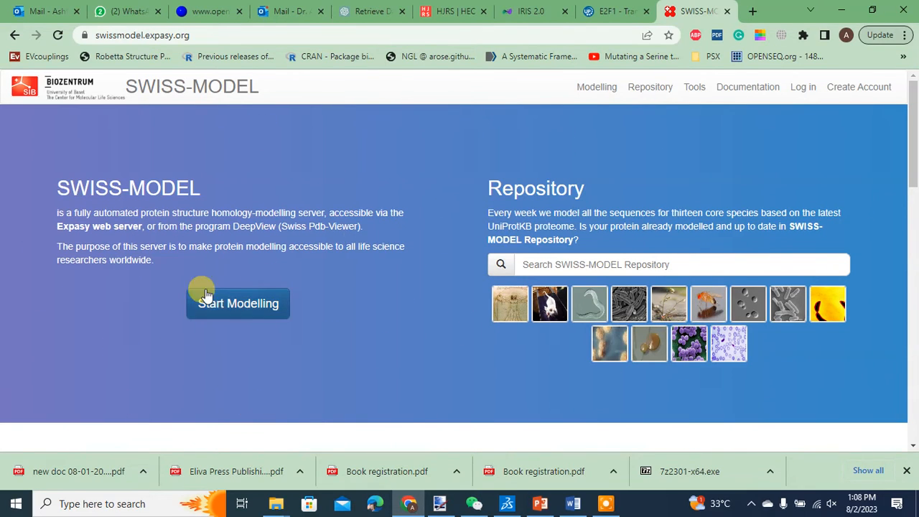
click(237, 307)
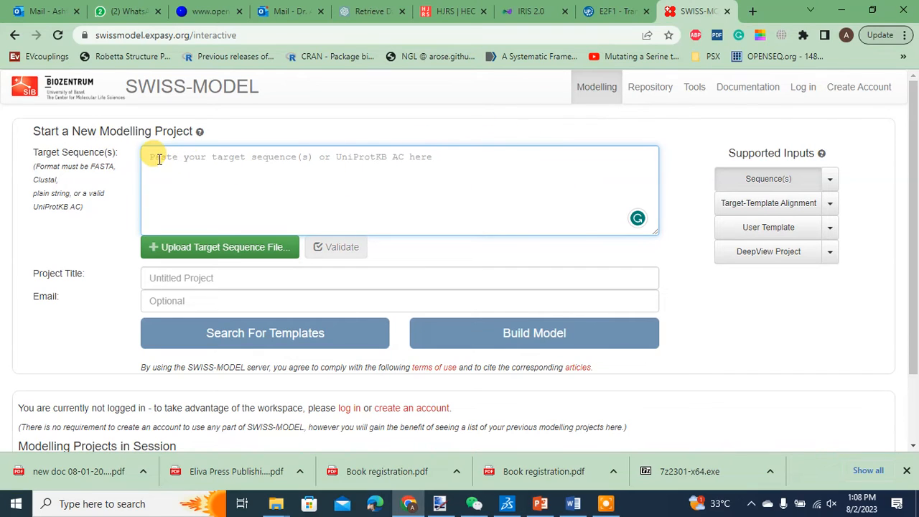
Step: Copy the E2F1 sequence from the UniProt entry and paste it into SWISS-MODEL's Target Sequence field
click(612, 12)
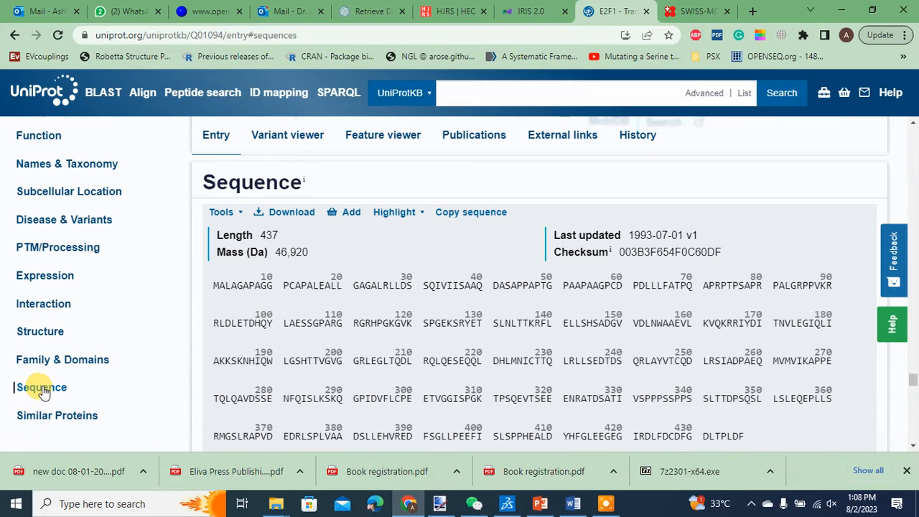
scroll(236, 369, down, 3)
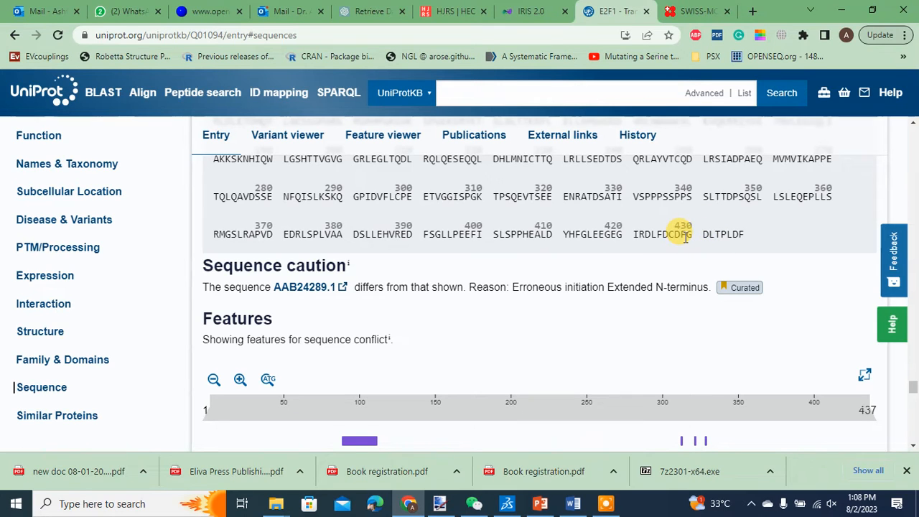
scroll(687, 237, up, 1)
scroll(687, 233, up, 2)
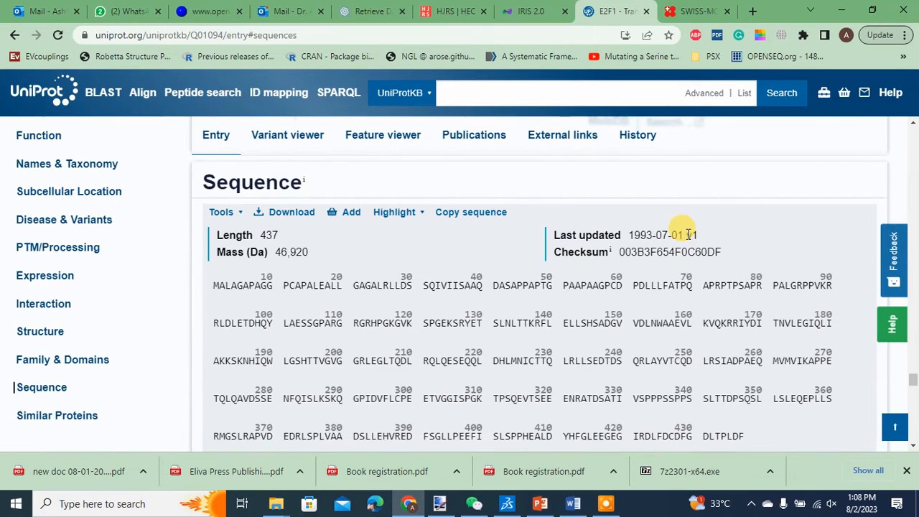
click(462, 213)
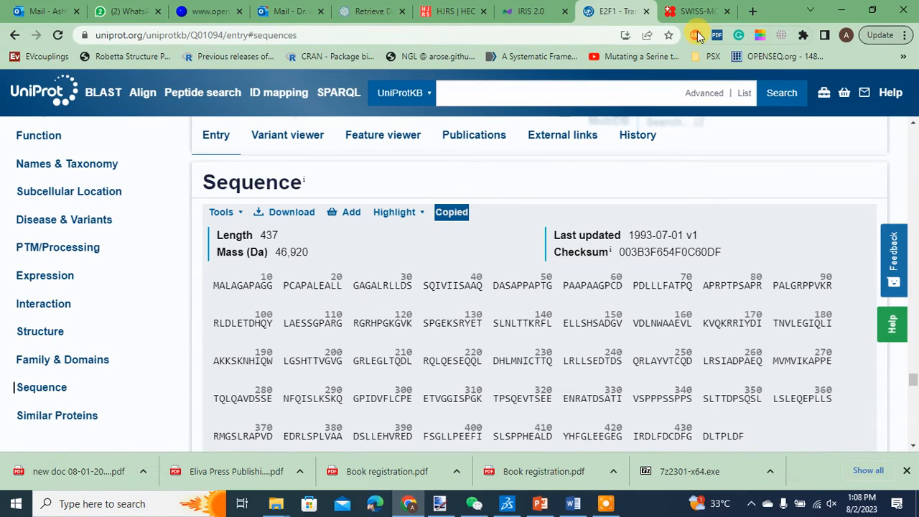
click(698, 12)
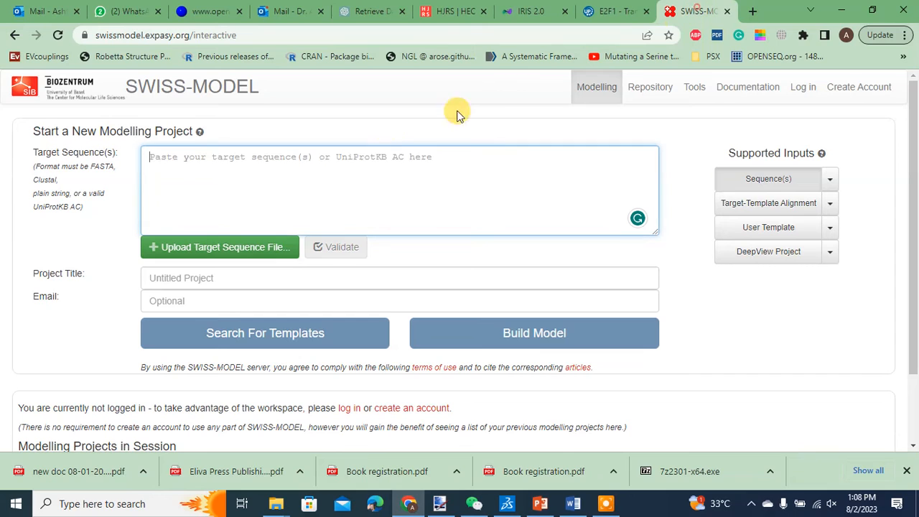
right_click(280, 164)
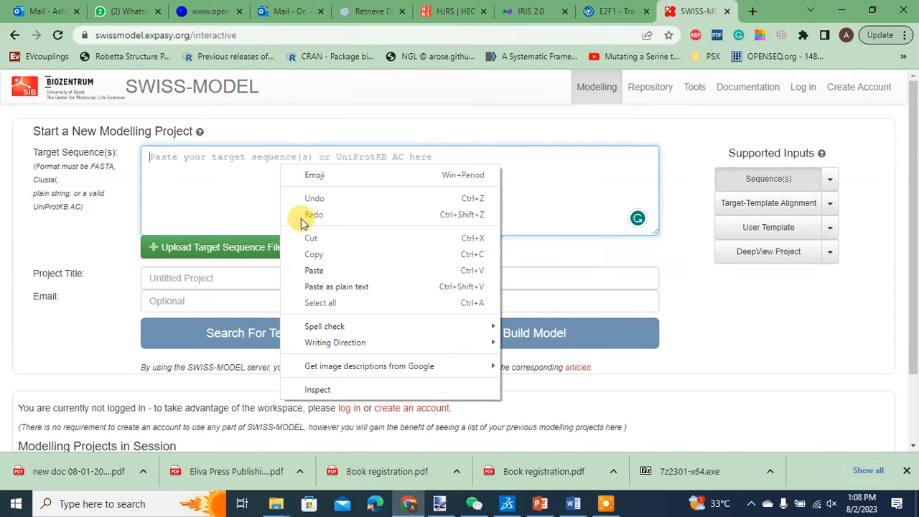
click(314, 270)
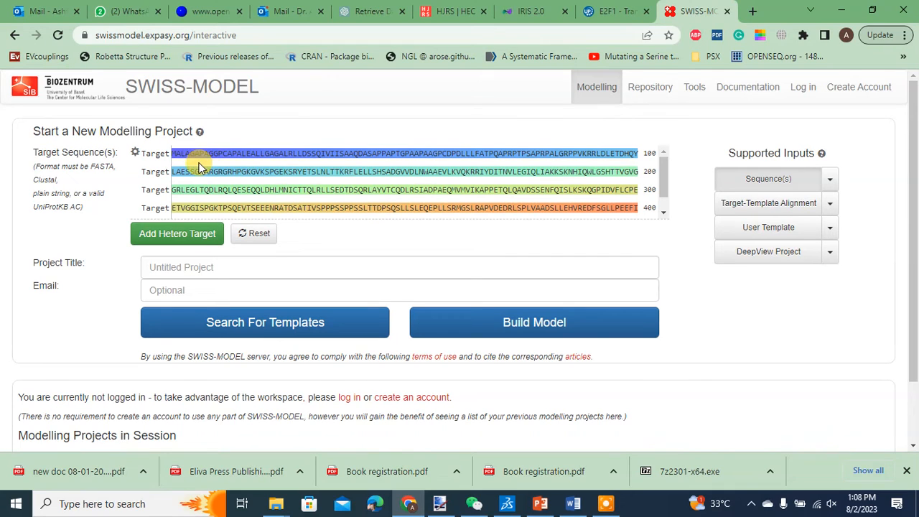
Step: Review the pasted target sequence through to its end
drag(201, 166, 667, 165)
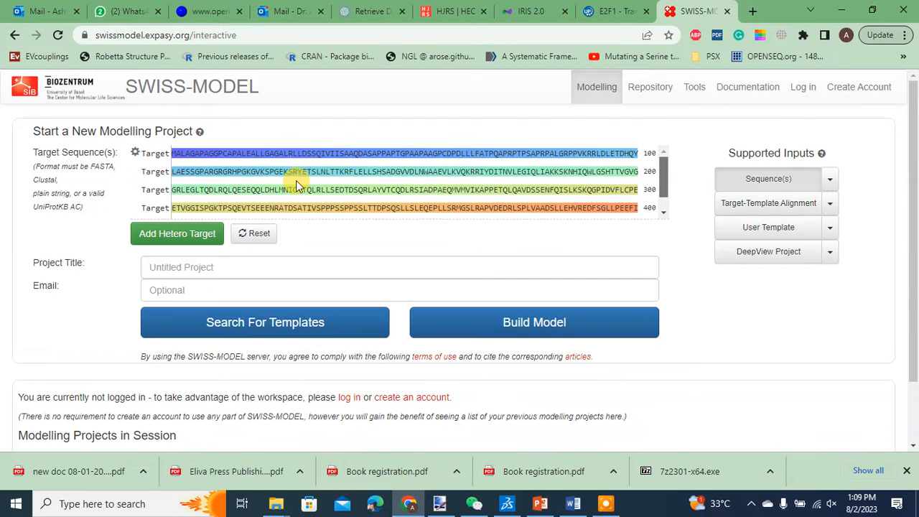
scroll(349, 189, down, 1)
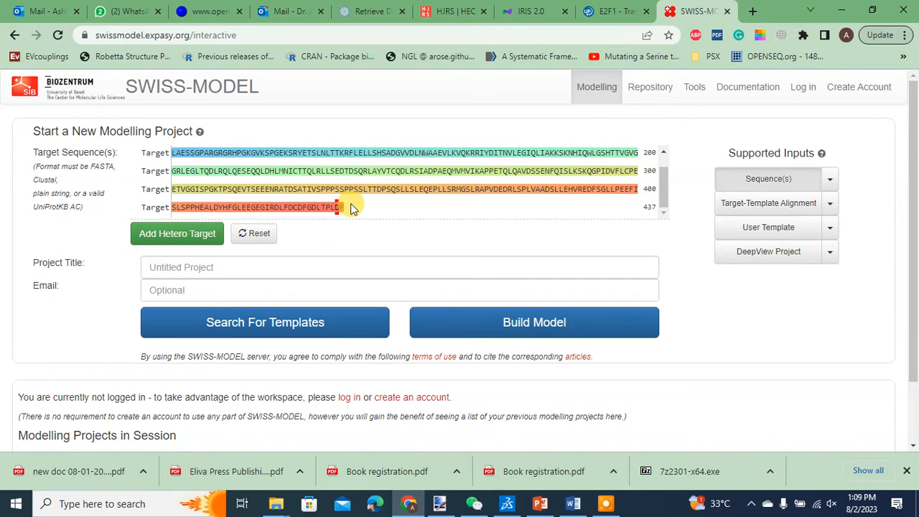
drag(348, 208, 320, 170)
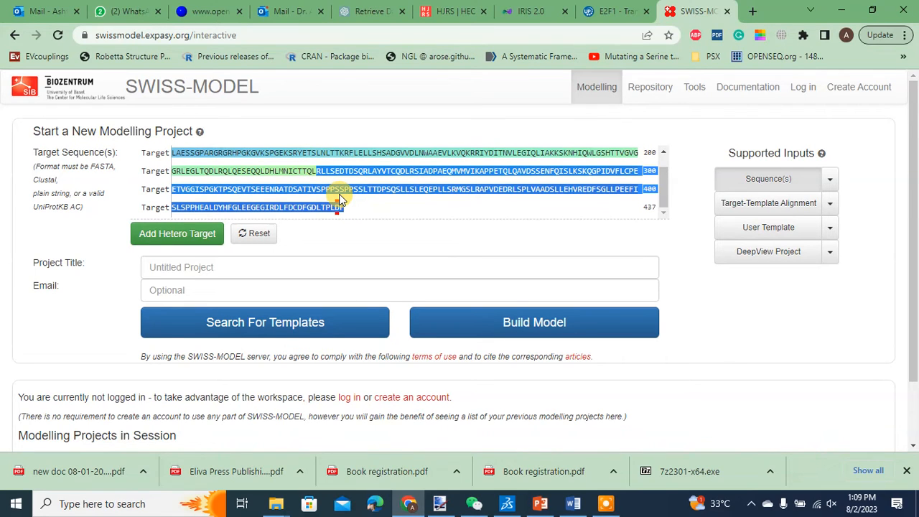
key(ctrl+a)
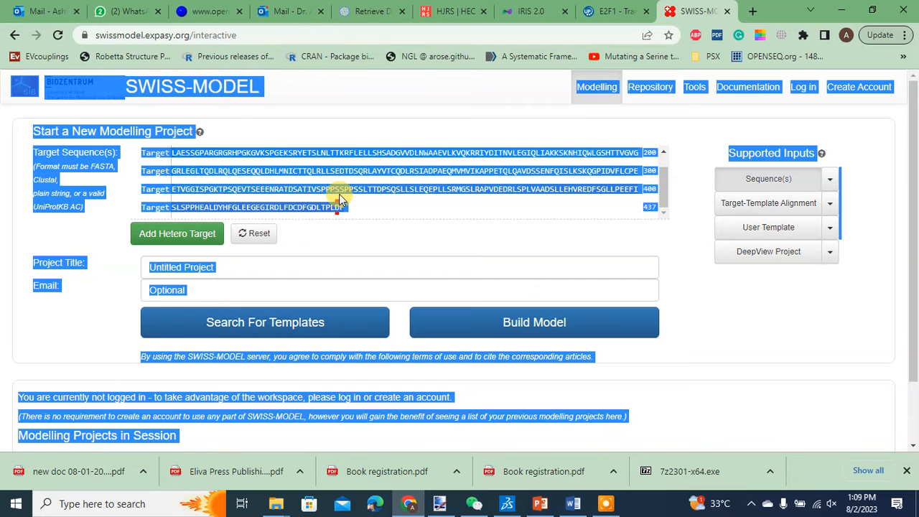
click(347, 204)
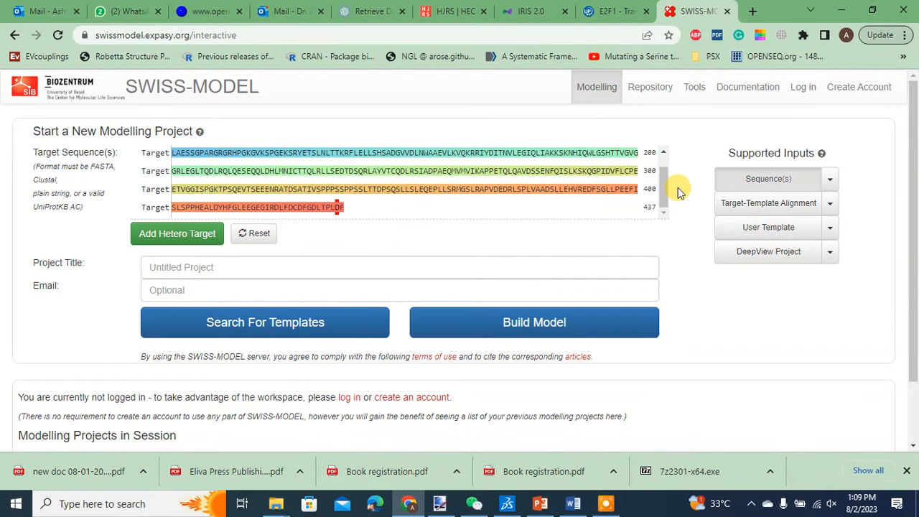
scroll(663, 184, up, 1)
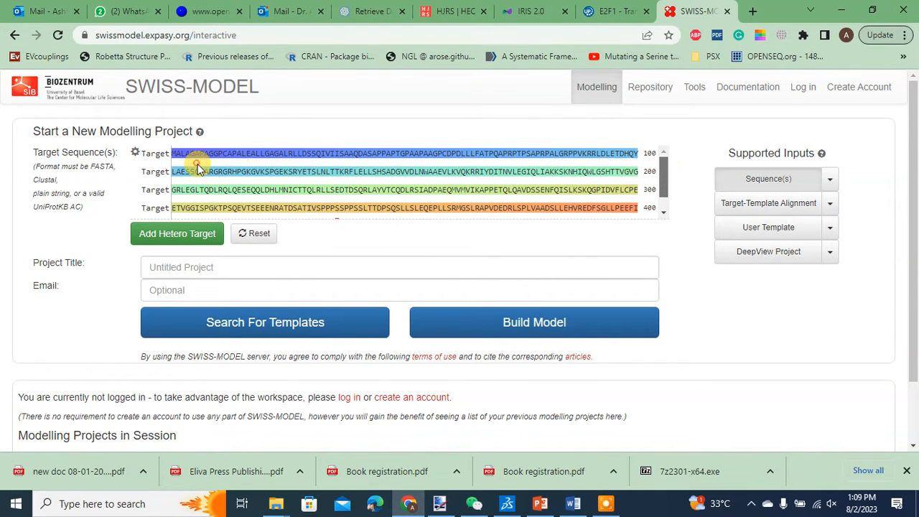
Step: Copy the E2F1 sequence again from the UniProt entry's Sequence section
drag(172, 153, 213, 154)
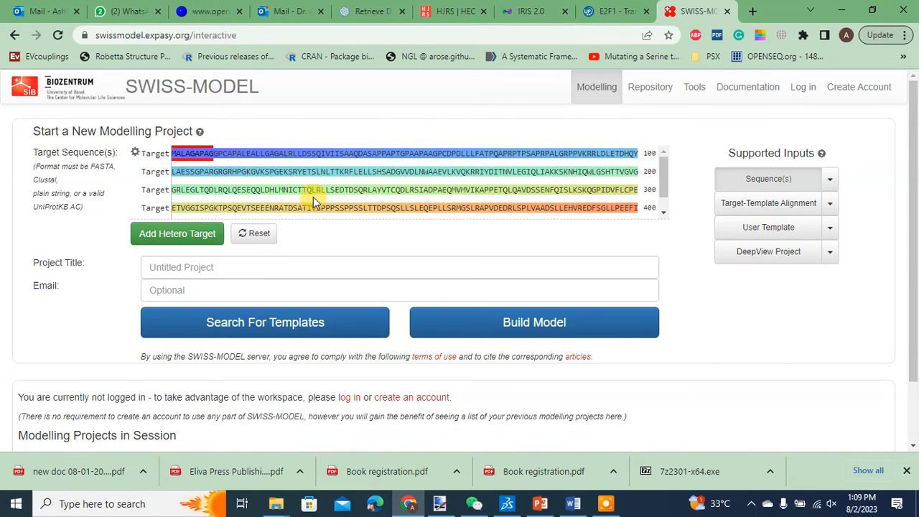
click(349, 187)
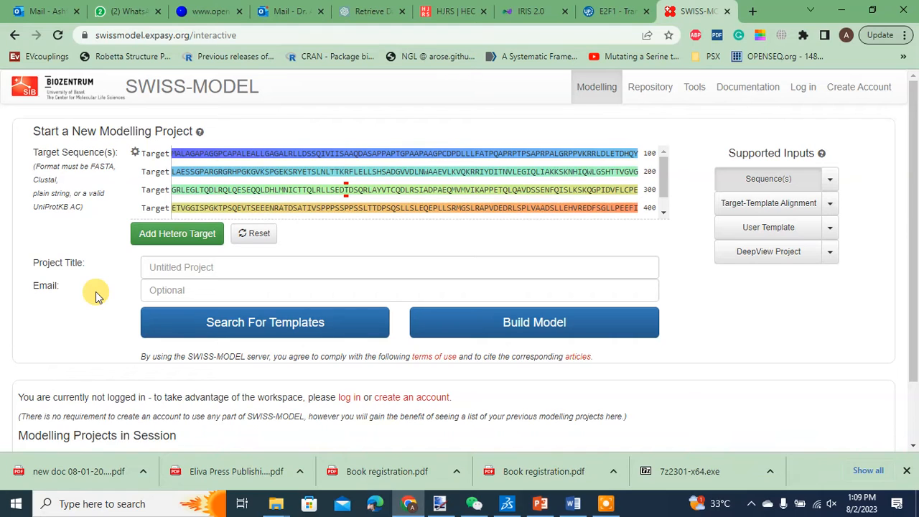
click(618, 11)
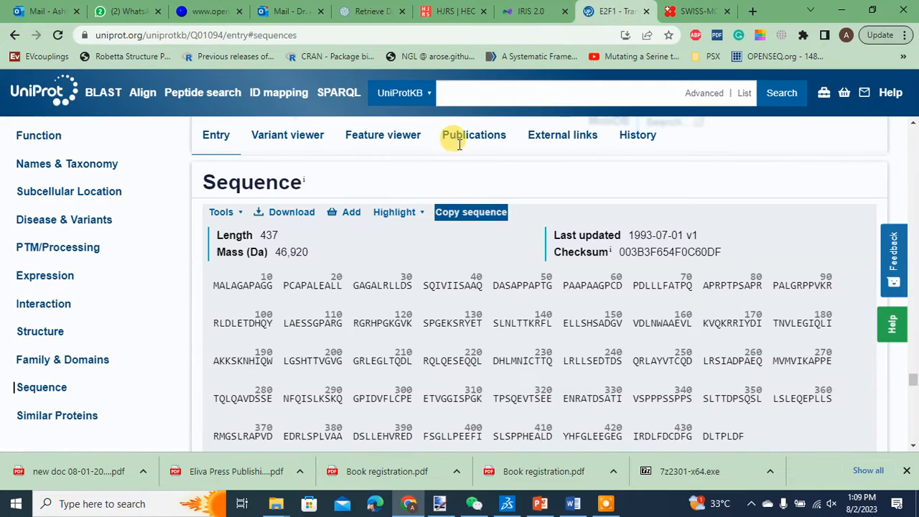
click(460, 213)
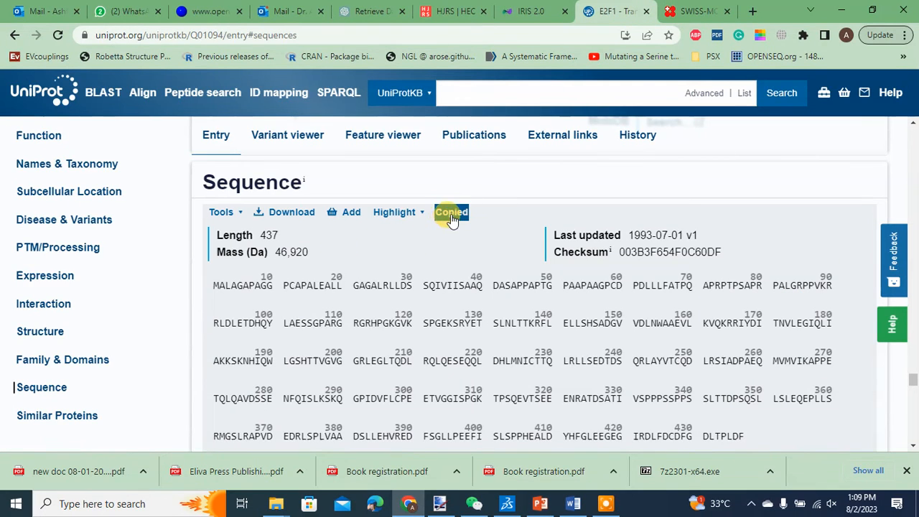
Step: Create a new text document on the desktop and open it in Notepad
click(841, 10)
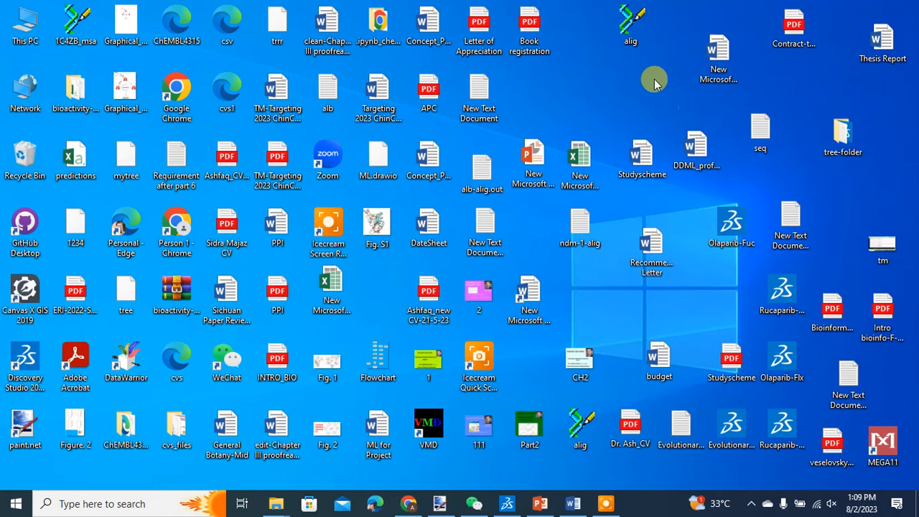
right_click(595, 78)
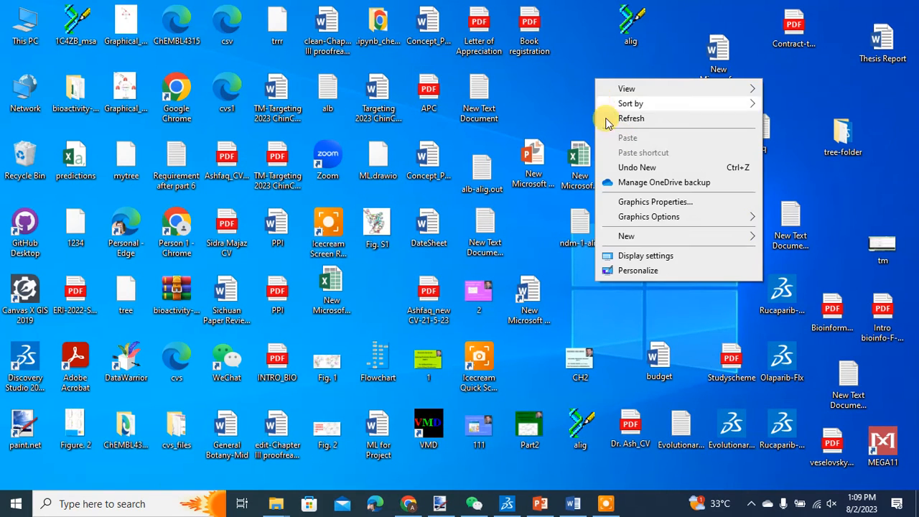
mouse_move(620, 238)
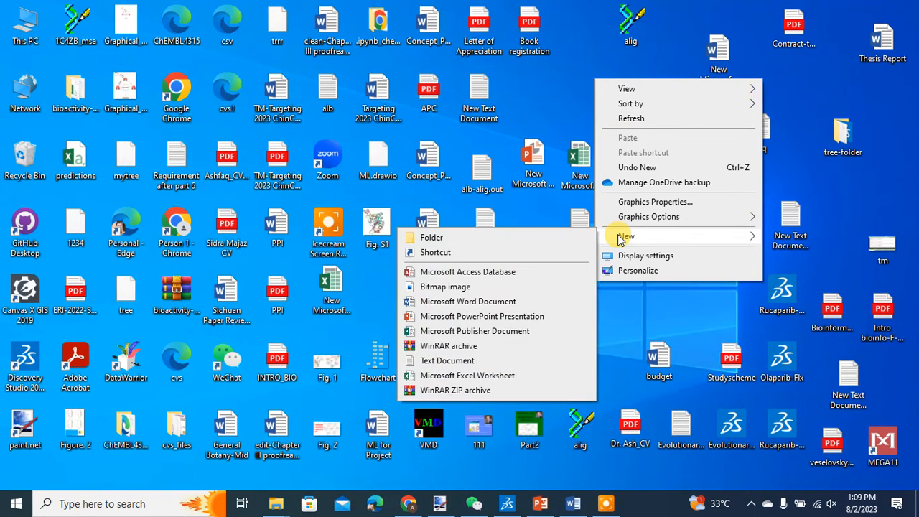
click(455, 362)
click(609, 99)
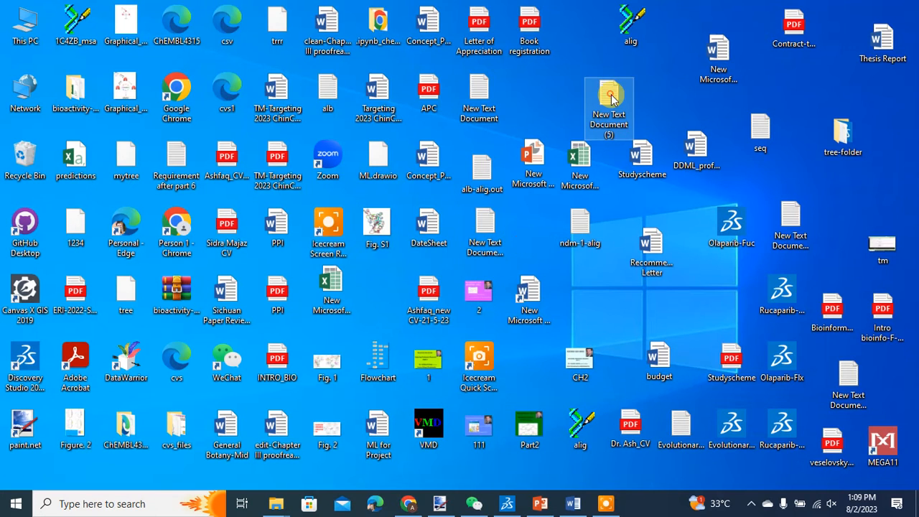
double_click(610, 98)
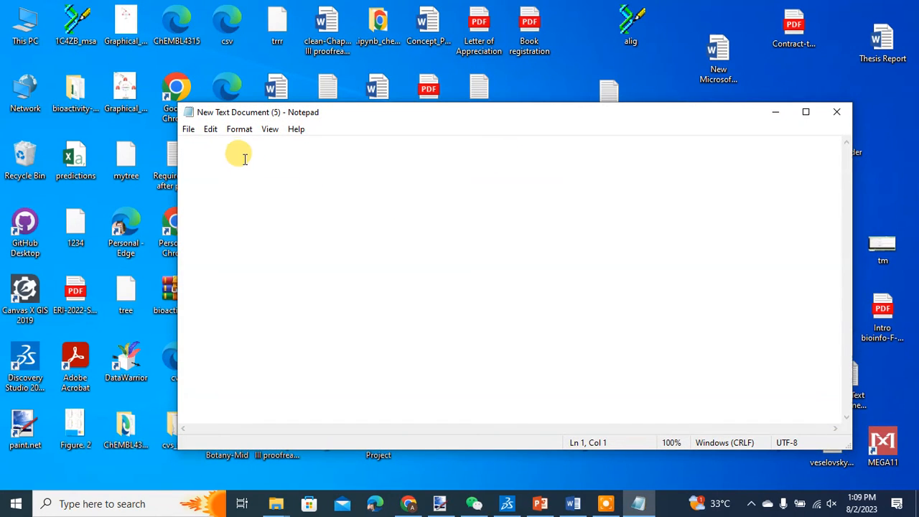
Step: Paste the copied E2F1 sequence into the Notepad document
right_click(244, 159)
click(281, 211)
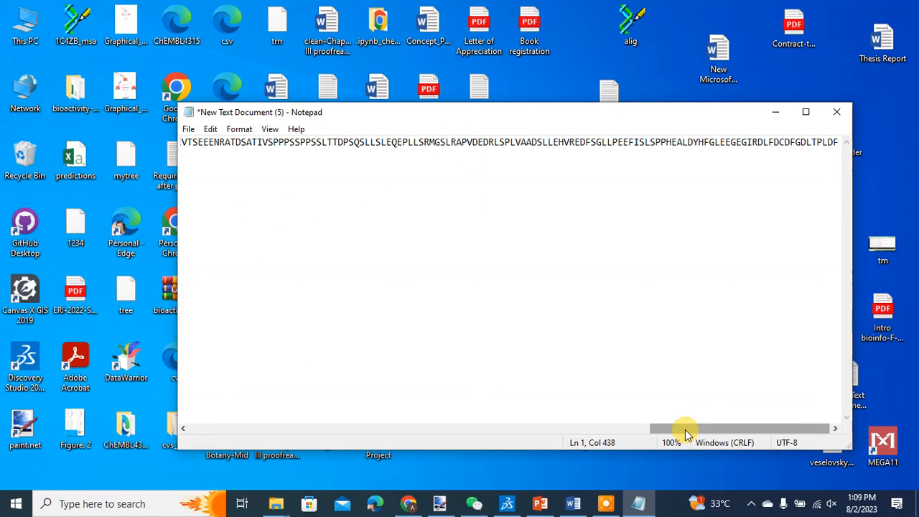
drag(684, 430, 185, 423)
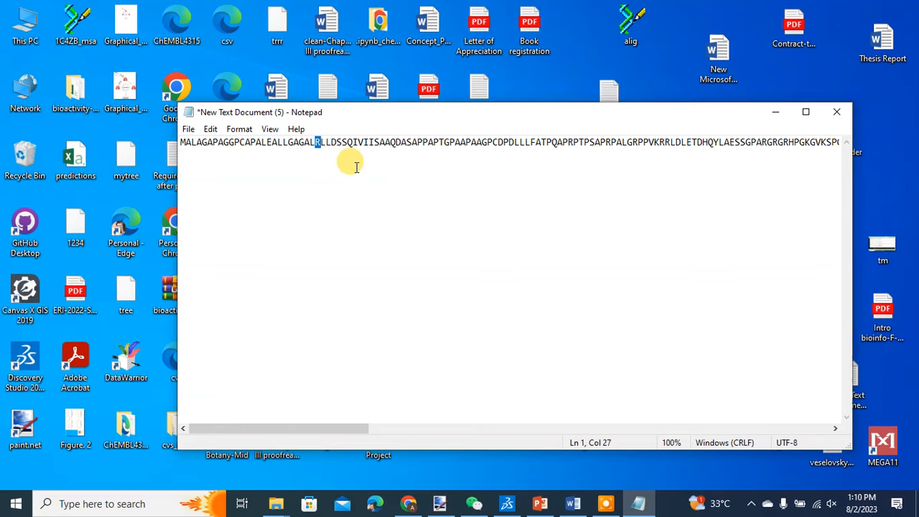
Step: Change residue R26 to P in the Notepad sequence and select the whole edited sequence
key(BackSpace)
text(p)
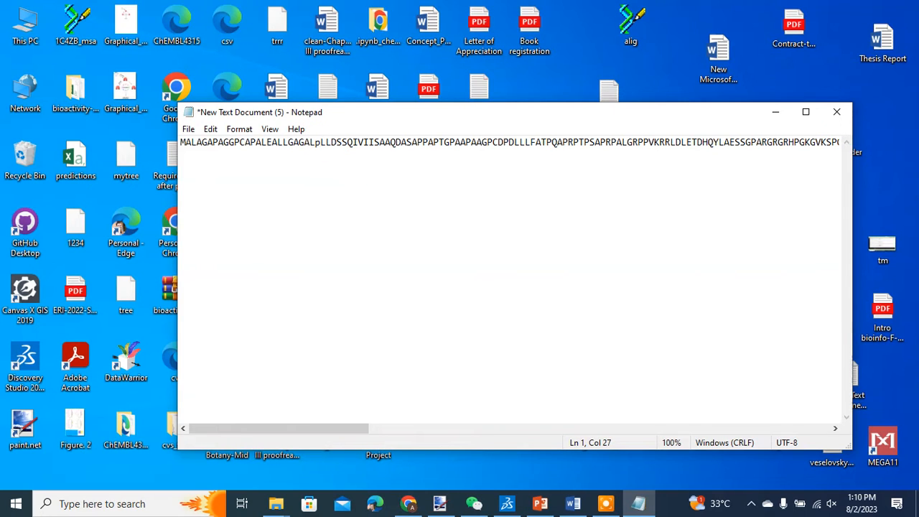
key(BackSpace)
text(P)
double_click(386, 142)
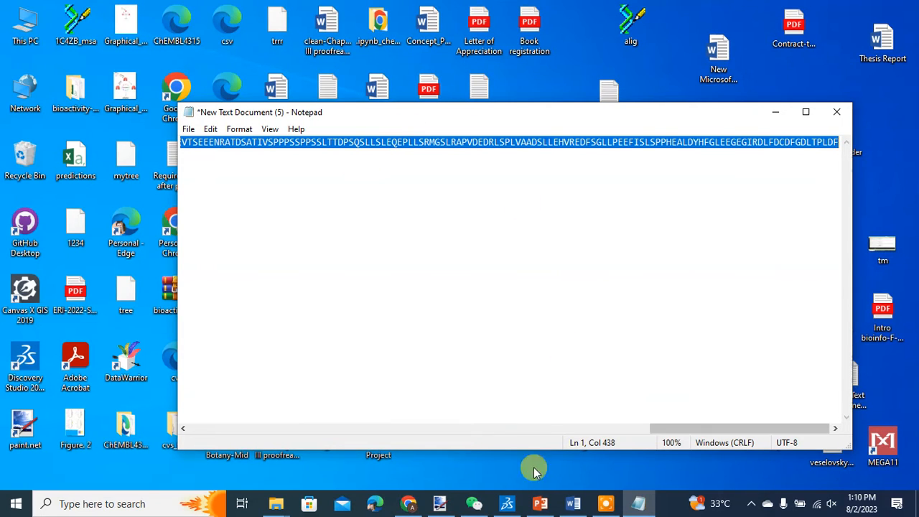
Step: Return to SWISS-MODEL, title the project E2F1 and start the template search
click(408, 503)
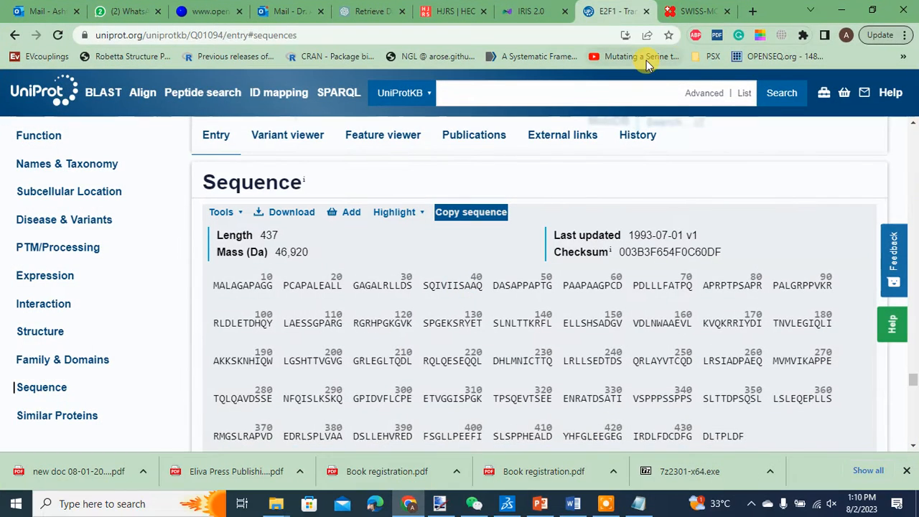
click(693, 11)
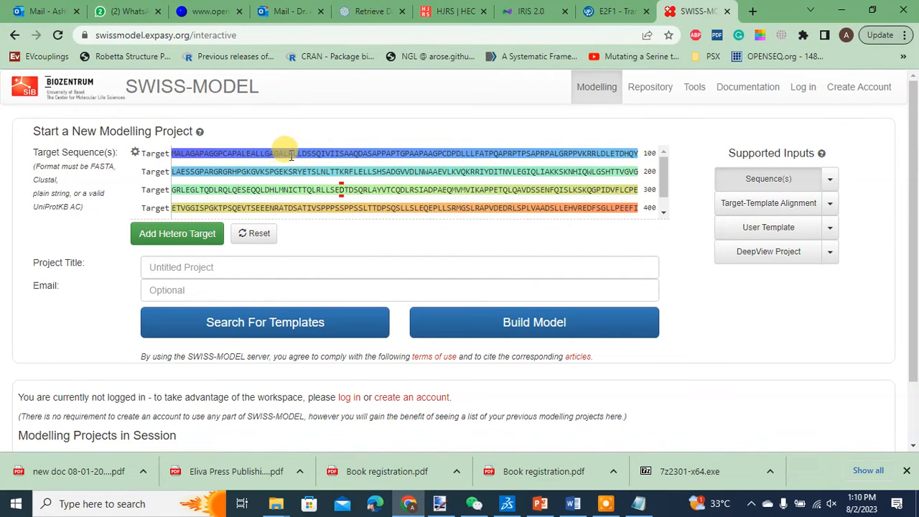
scroll(665, 172, down, 1)
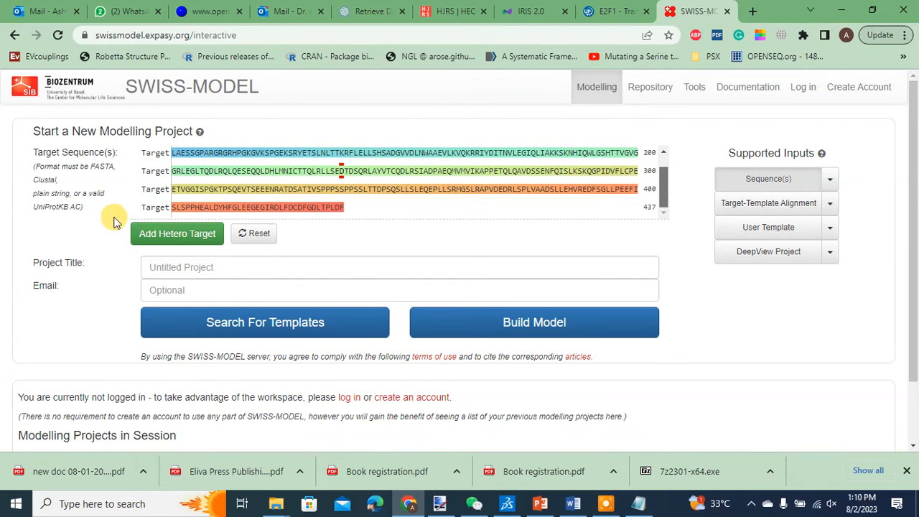
click(173, 269)
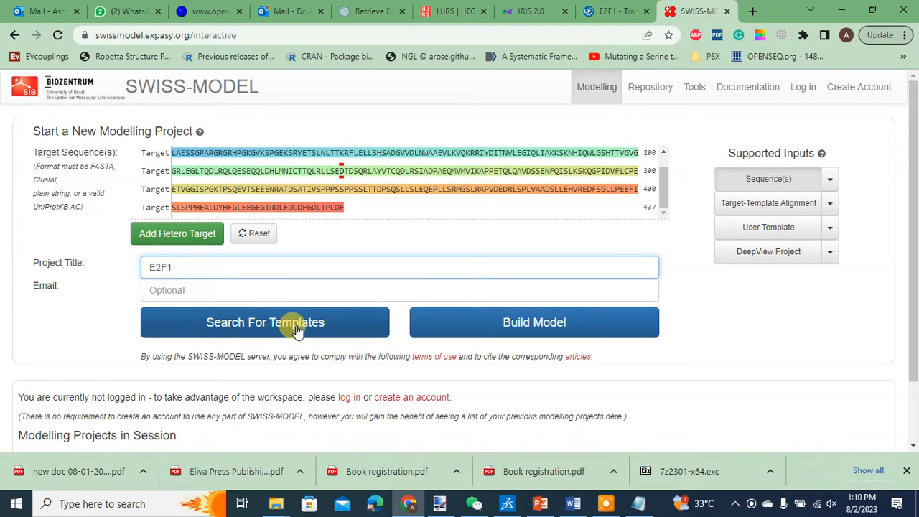
click(258, 323)
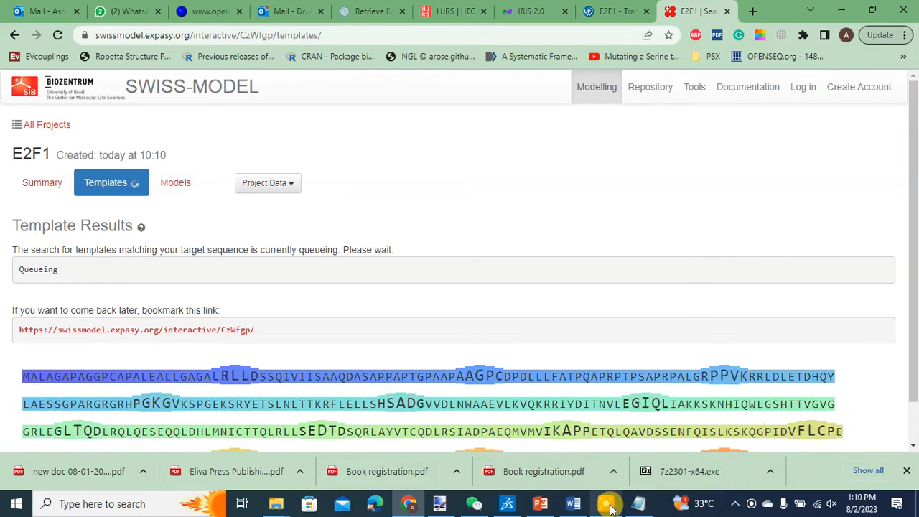
mouse_move(605, 502)
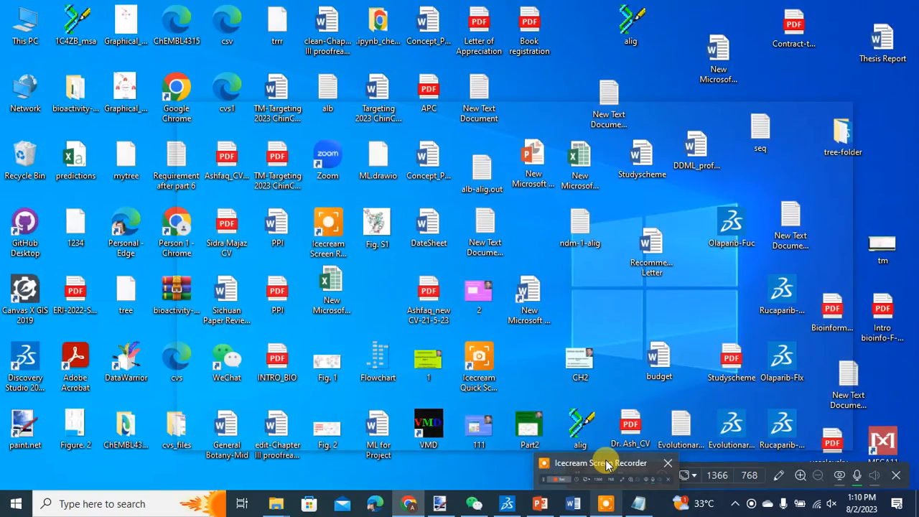
click(606, 470)
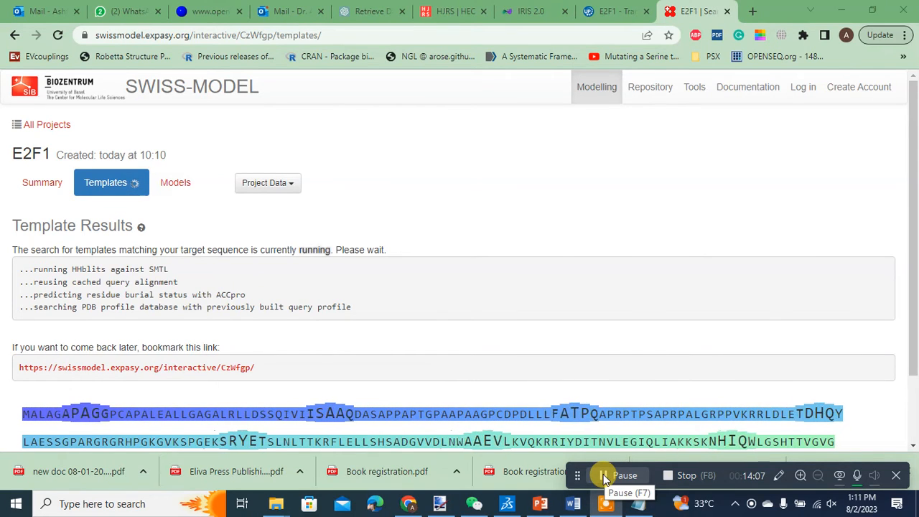
click(603, 474)
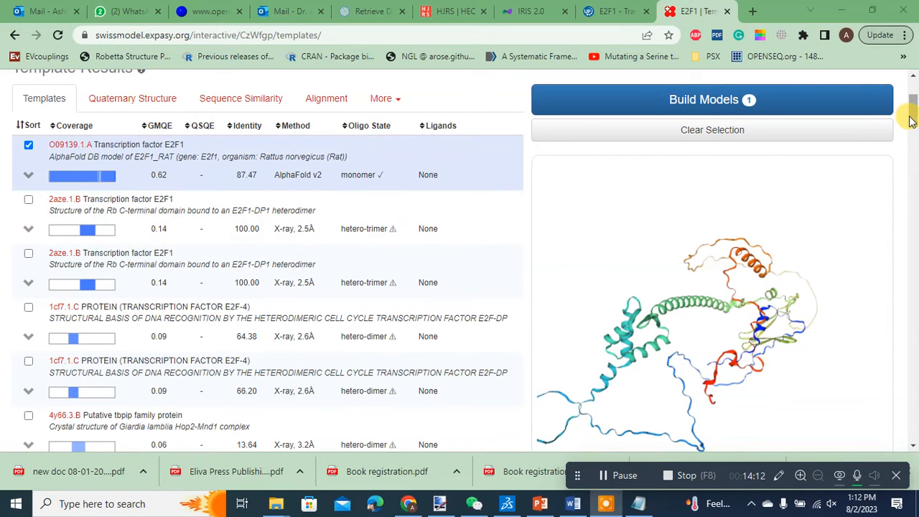
Step: Review the template search results list for the E2F1 project
drag(913, 122, 914, 99)
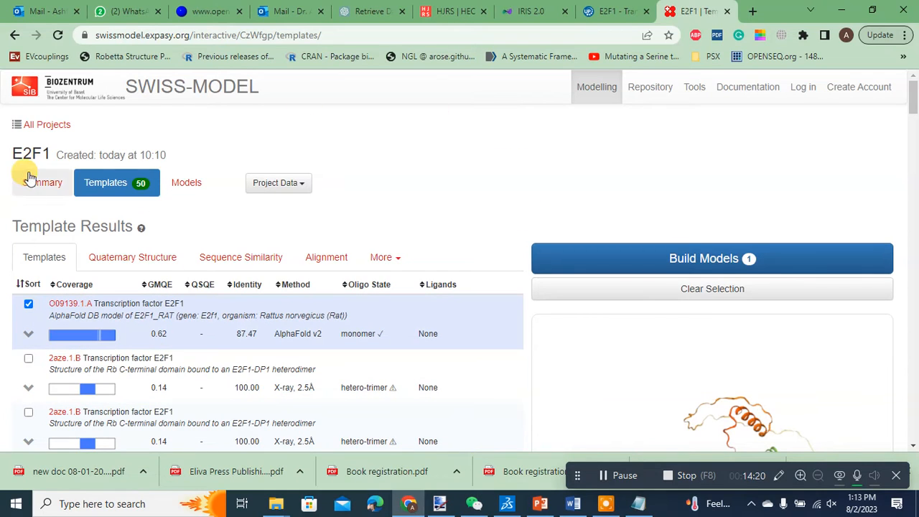
drag(13, 150, 50, 153)
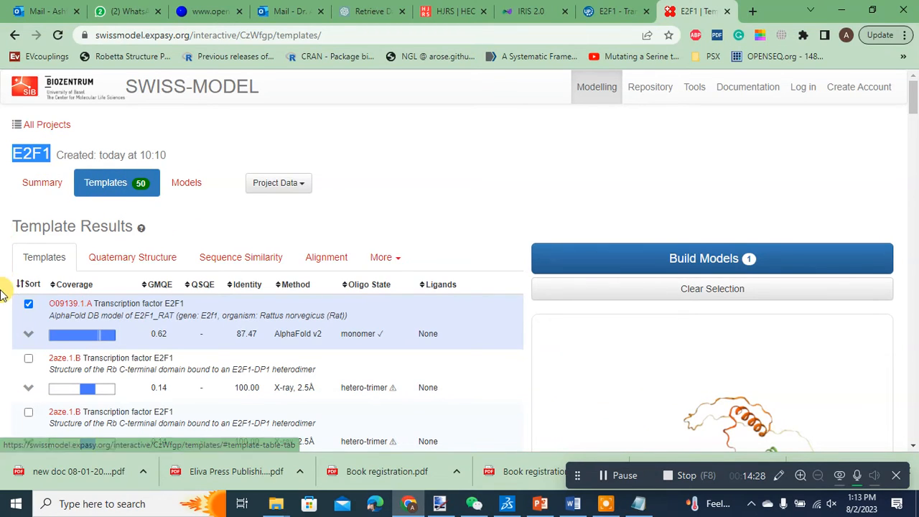
scroll(3, 296, down, 1)
scroll(4, 296, up, 1)
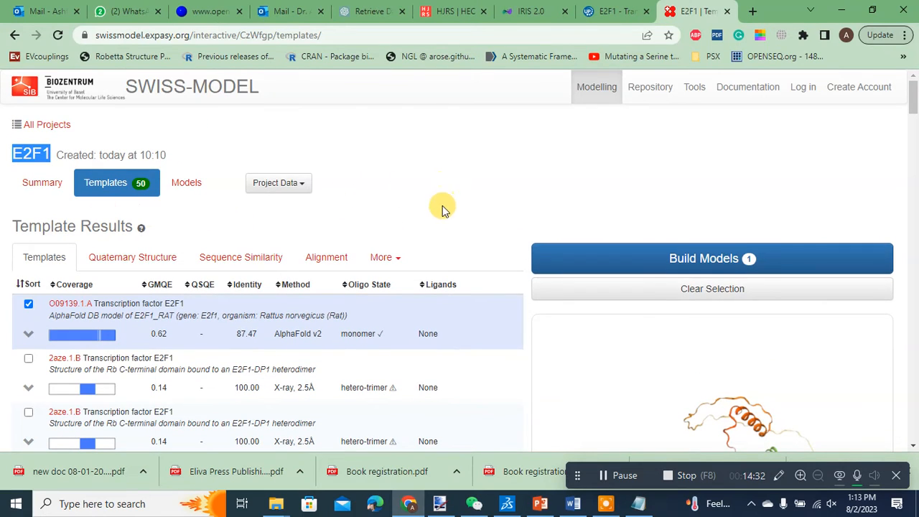
scroll(488, 229, down, 5)
scroll(142, 309, down, 3)
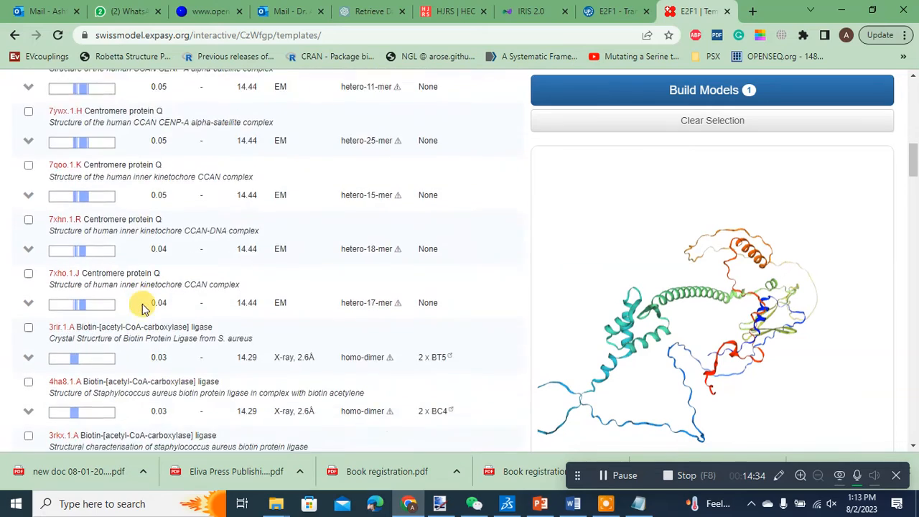
scroll(142, 307, up, 9)
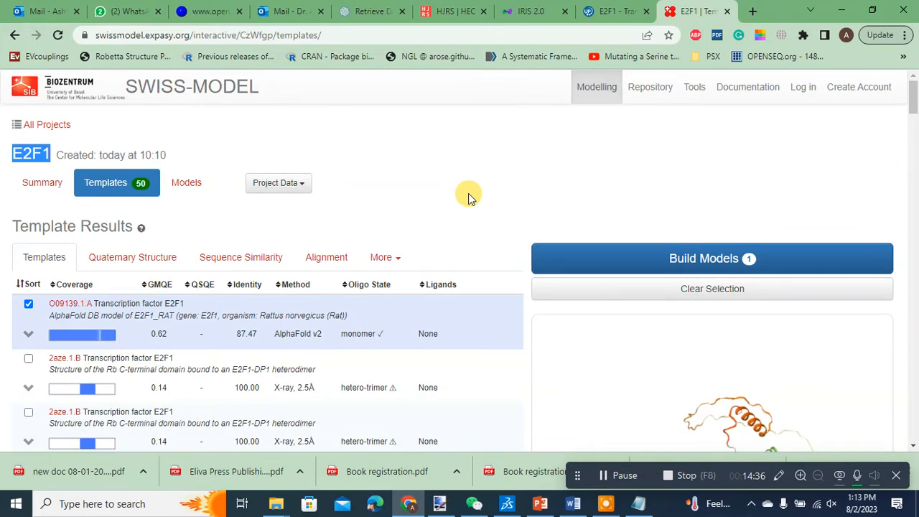
scroll(468, 198, down, 2)
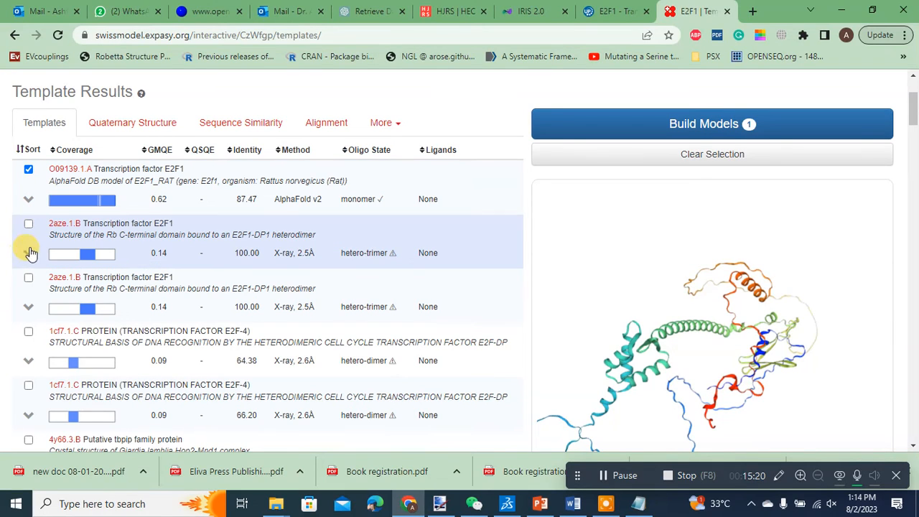
Step: Switch the template selection from O09139.1.A to 2aze.1.B and rotate its 3D preview
click(28, 224)
click(29, 170)
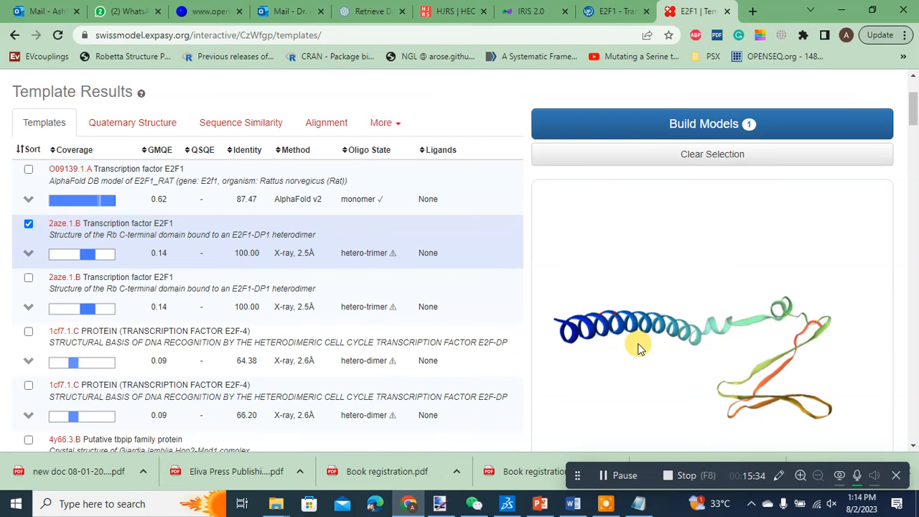
scroll(630, 357, down, 1)
drag(639, 352, 734, 301)
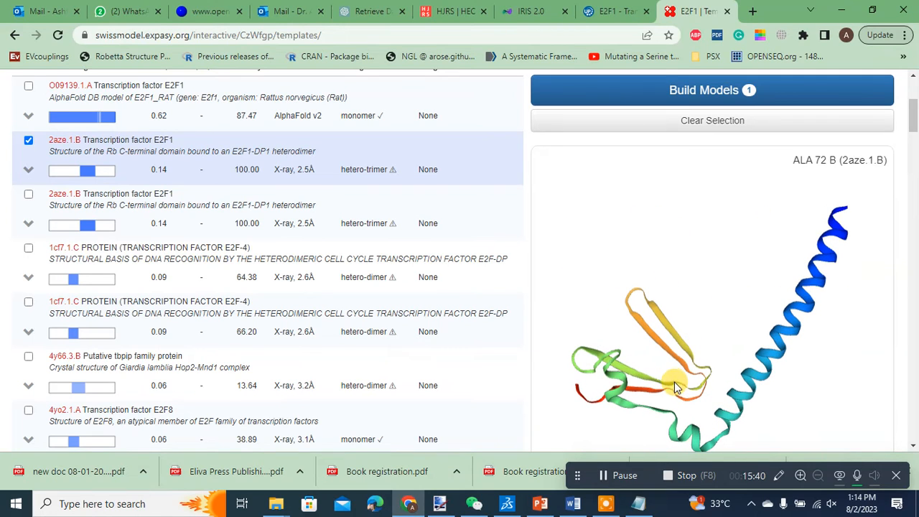
drag(675, 386, 610, 272)
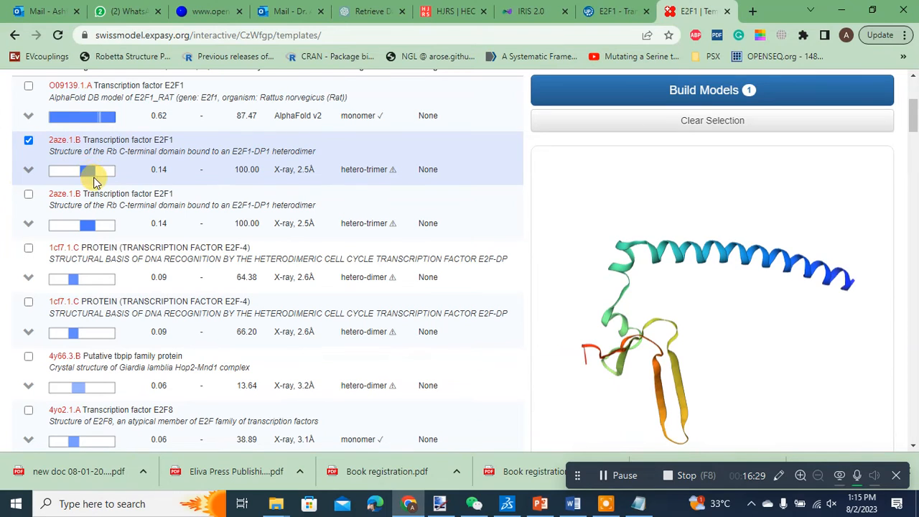
Step: Deselect 2aze.1.B, then select, rotate and deselect the first 1cf7.1.C template's 3D preview
click(28, 139)
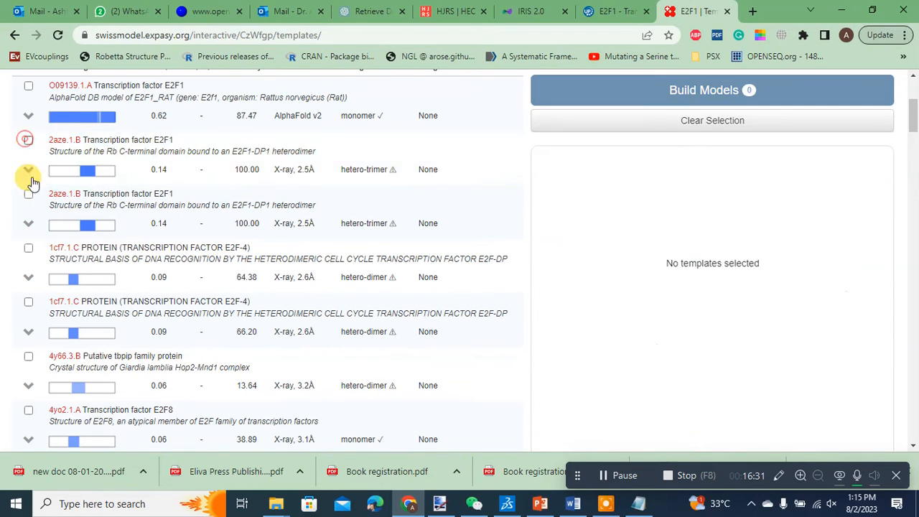
click(27, 248)
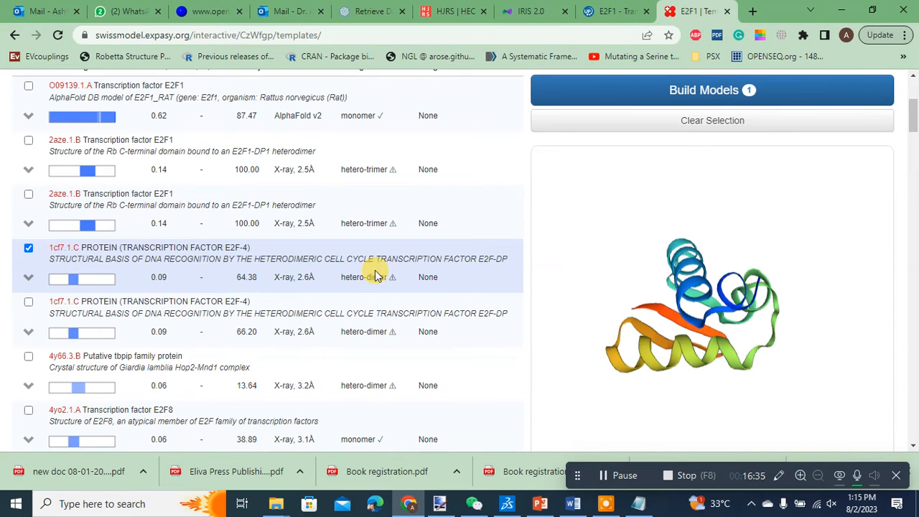
drag(663, 386, 475, 260)
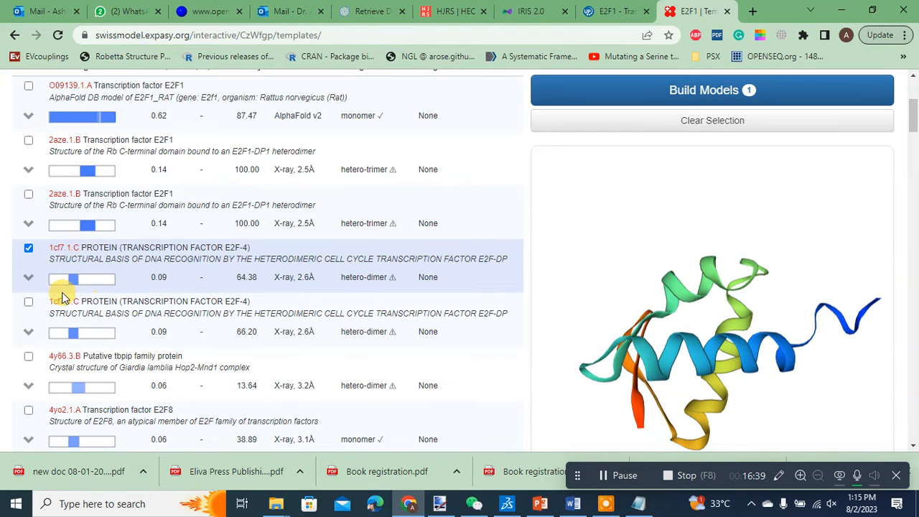
click(28, 248)
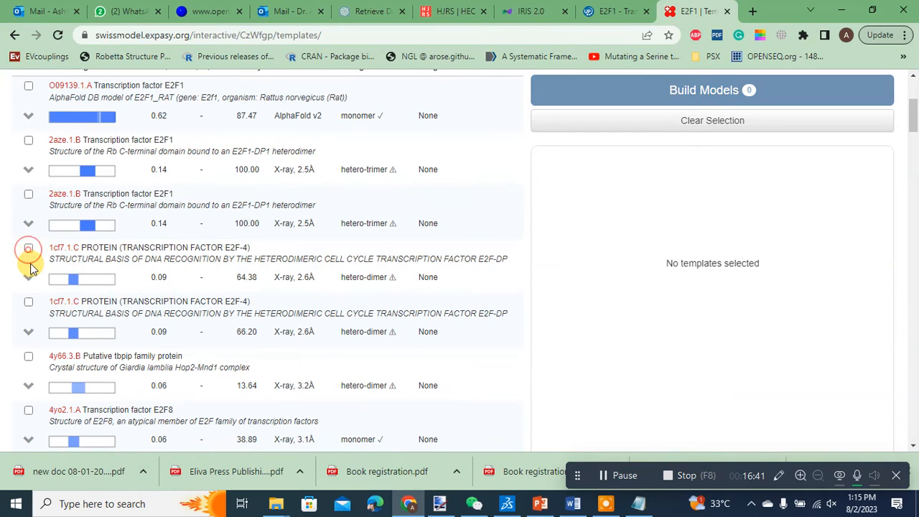
Step: Select the O09139.1.A template, browse the template list, and rotate its 3D preview
scroll(4, 283, up, 1)
scroll(4, 283, up, 2)
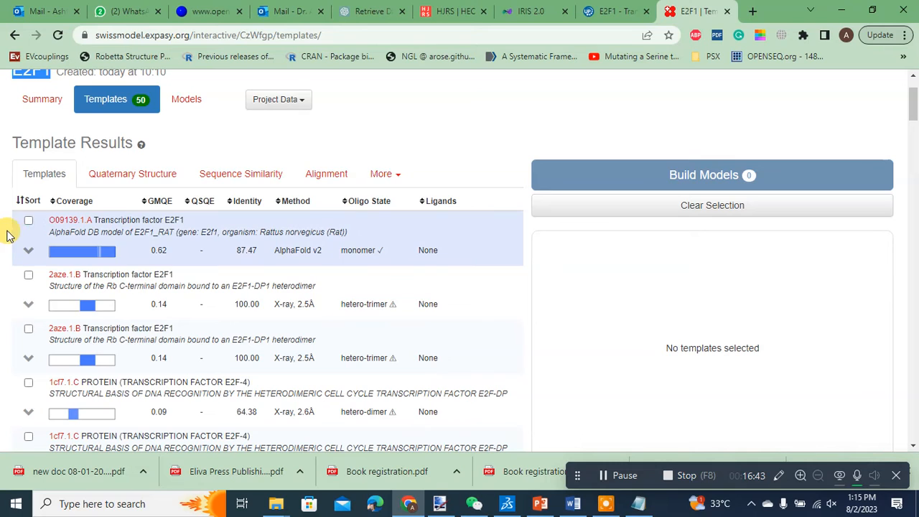
click(28, 221)
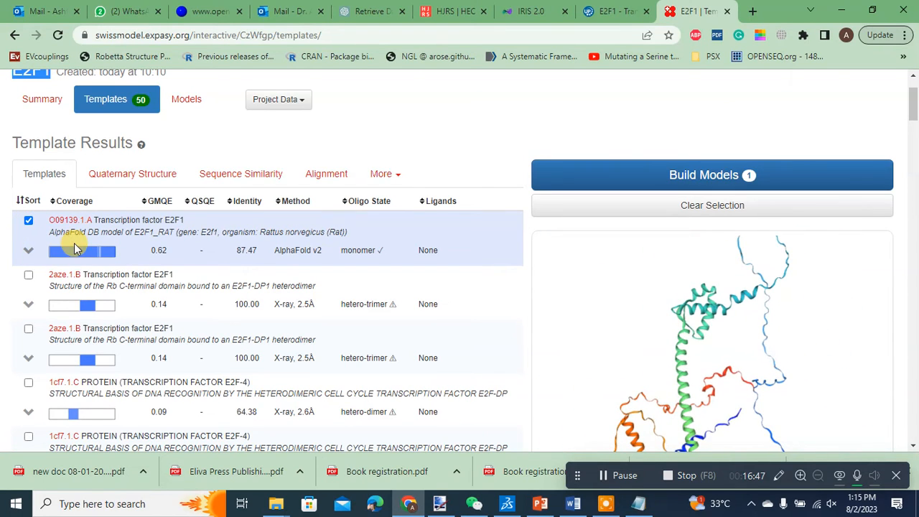
scroll(4, 320, down, 1)
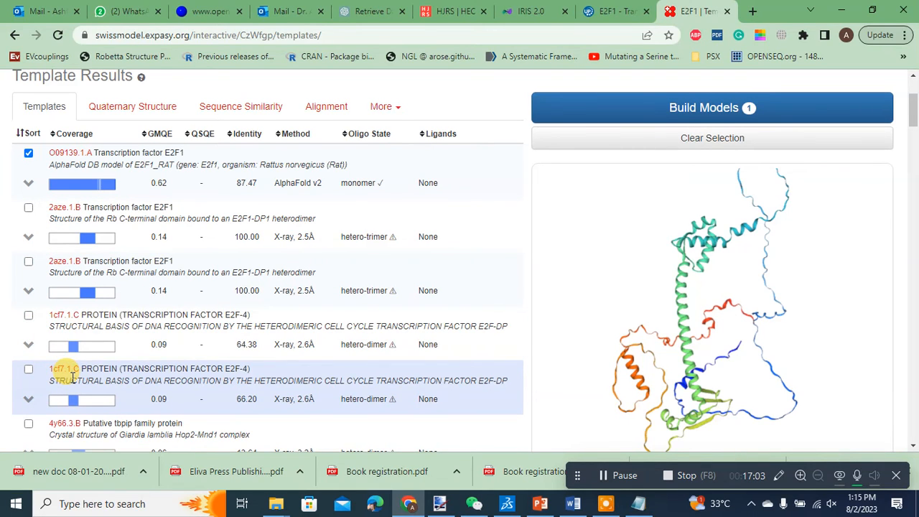
scroll(52, 359, down, 4)
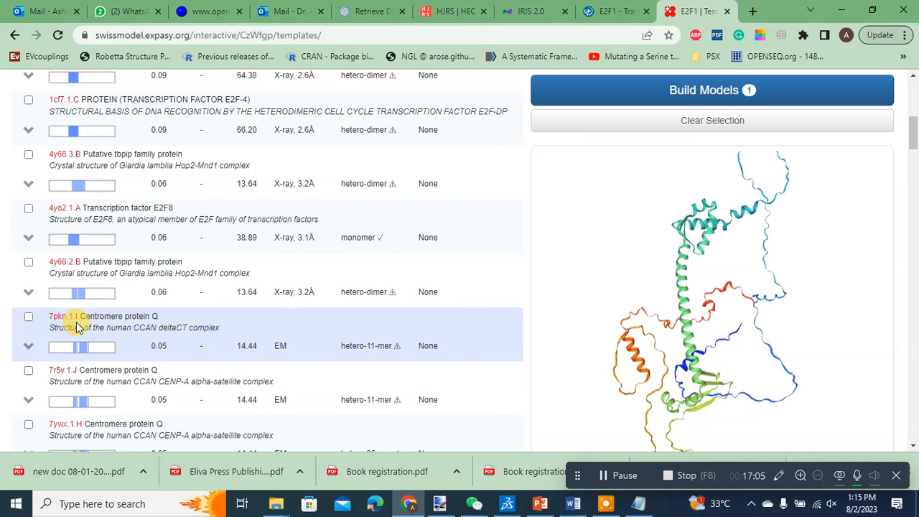
scroll(54, 363, up, 5)
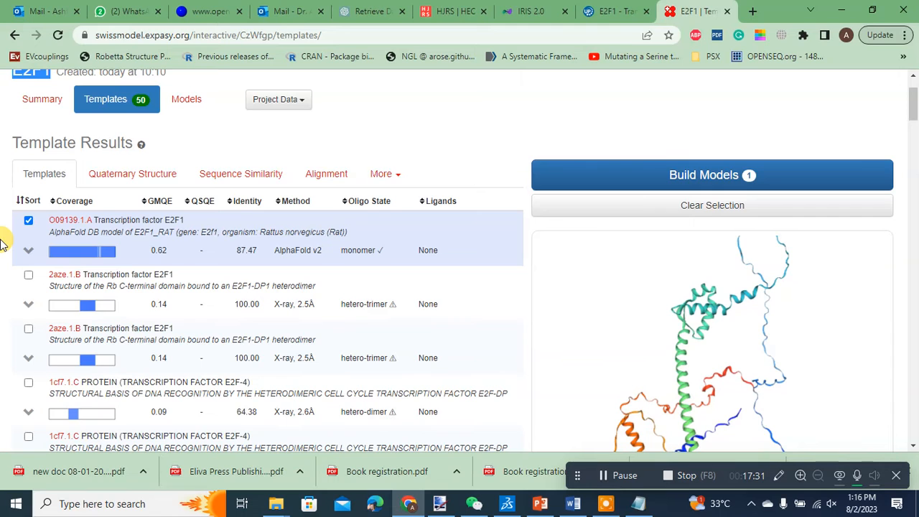
scroll(2, 244, down, 2)
scroll(2, 259, up, 3)
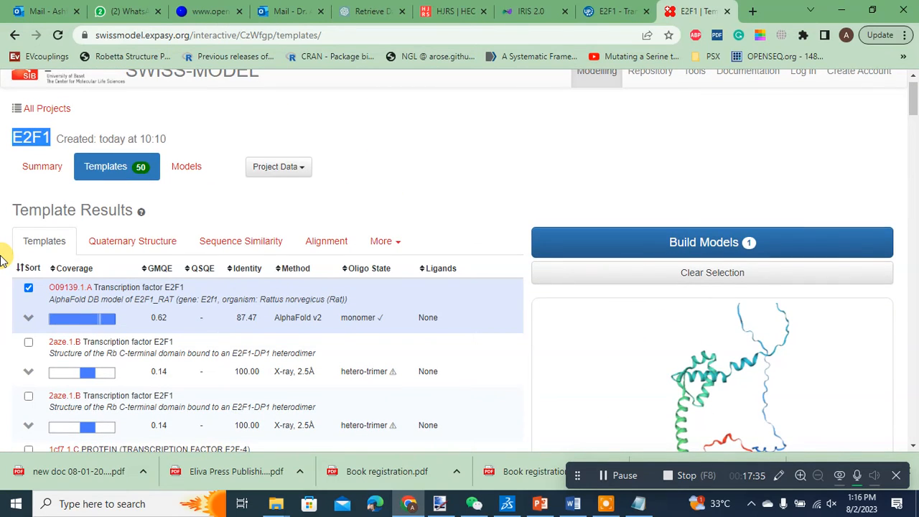
scroll(2, 260, down, 3)
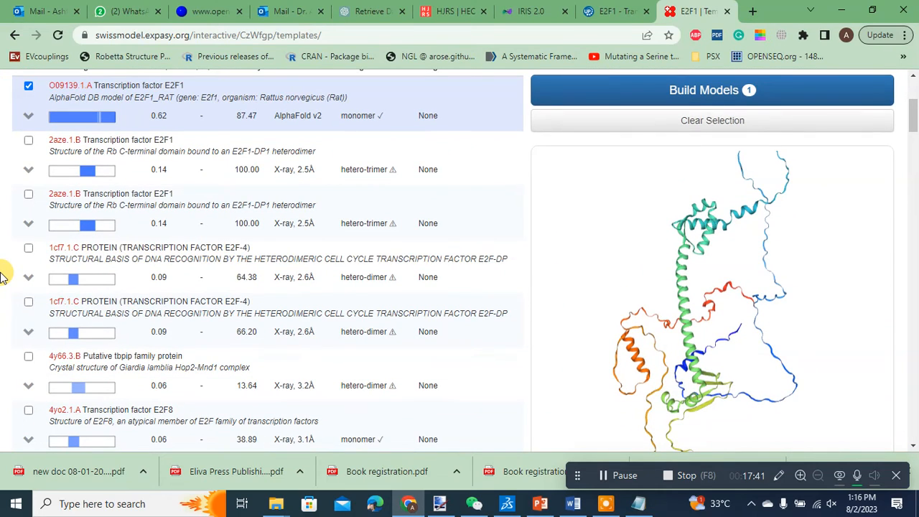
click(409, 209)
drag(595, 274, 546, 258)
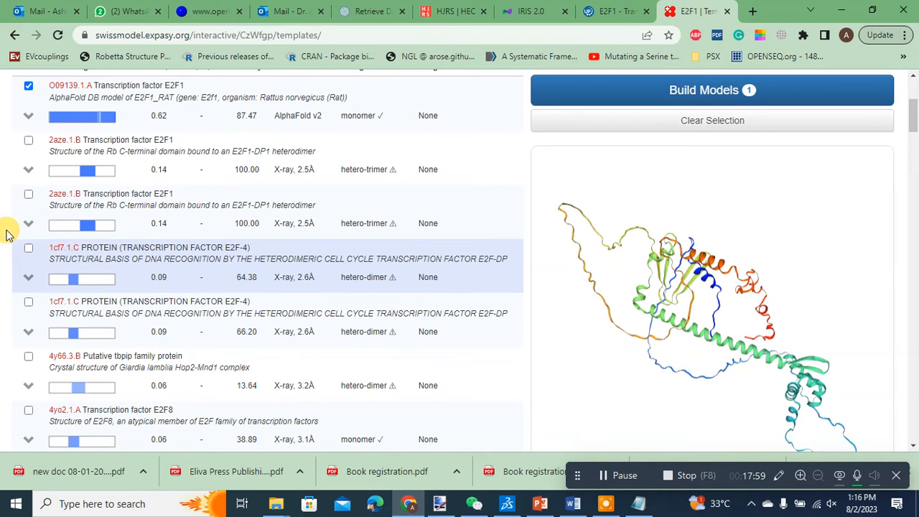
Step: Select only template 2aze.1.B instead of O09139.1.A and build a model from it
scroll(6, 233, up, 3)
scroll(6, 233, down, 2)
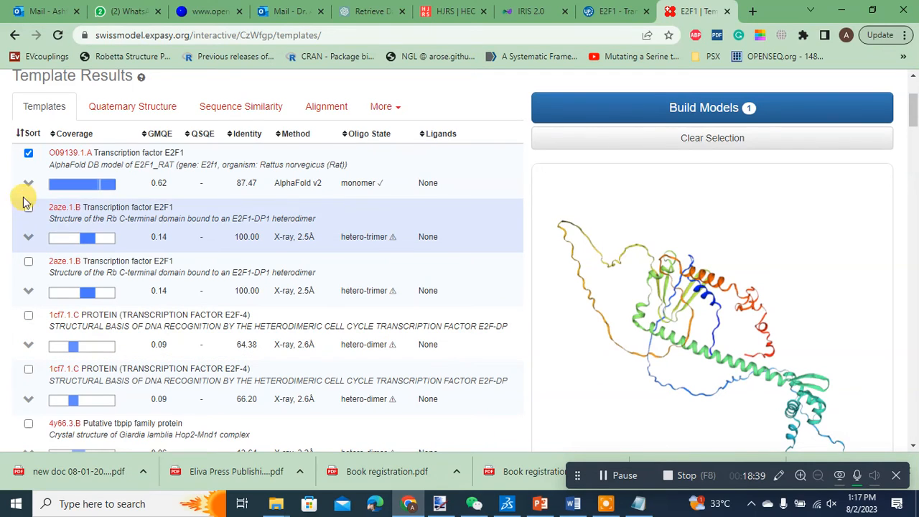
click(28, 153)
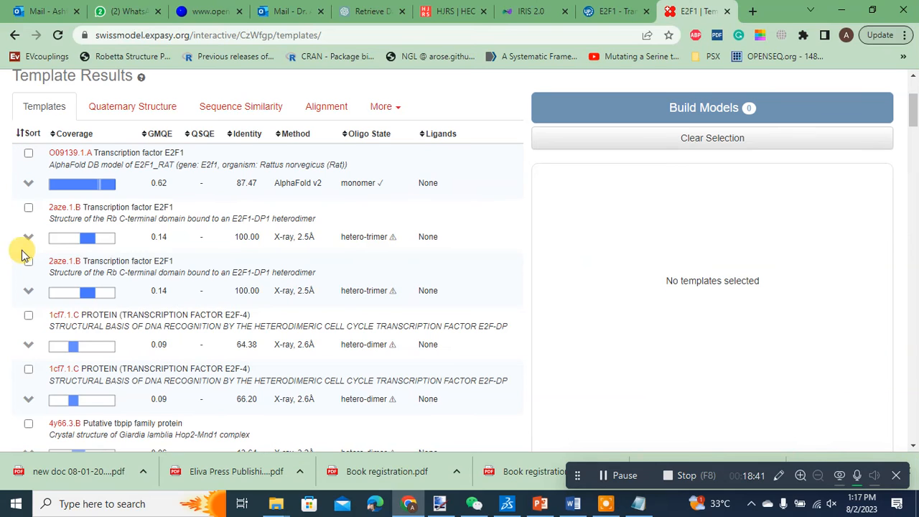
click(28, 208)
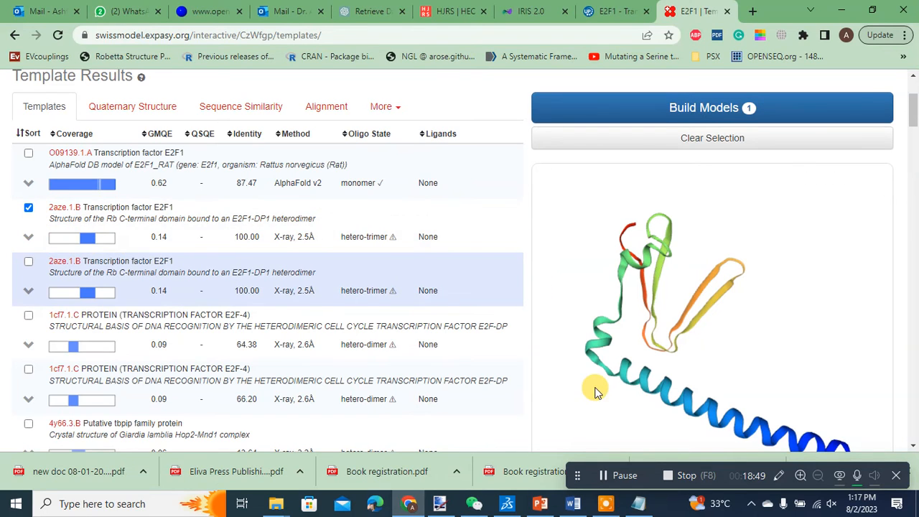
scroll(595, 386, down, 1)
drag(595, 386, 617, 333)
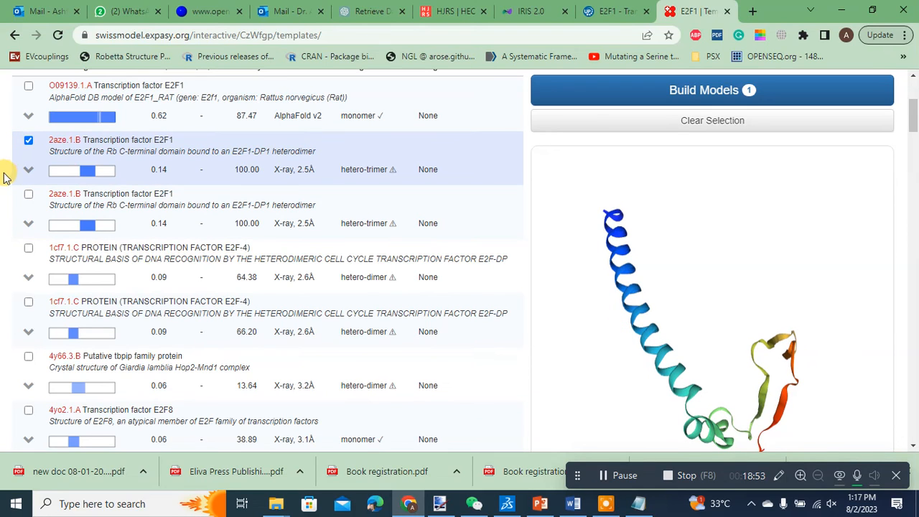
scroll(7, 237, up, 2)
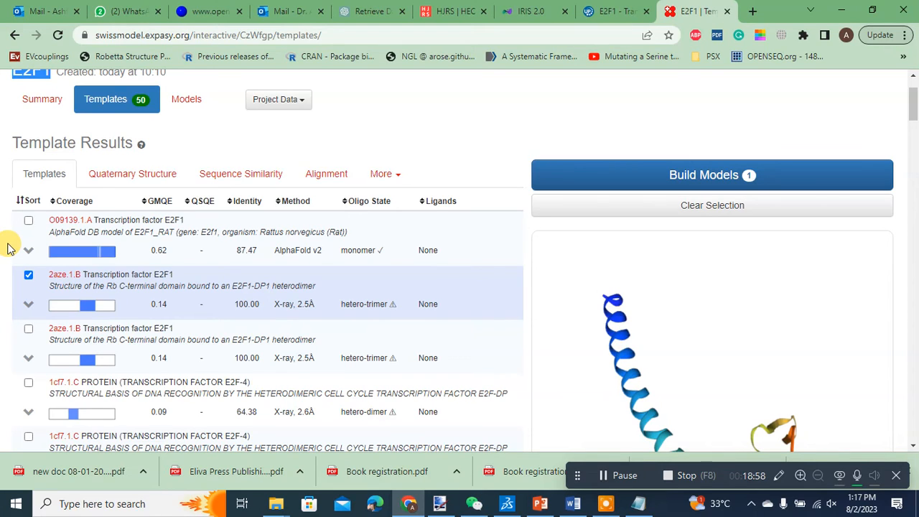
click(685, 171)
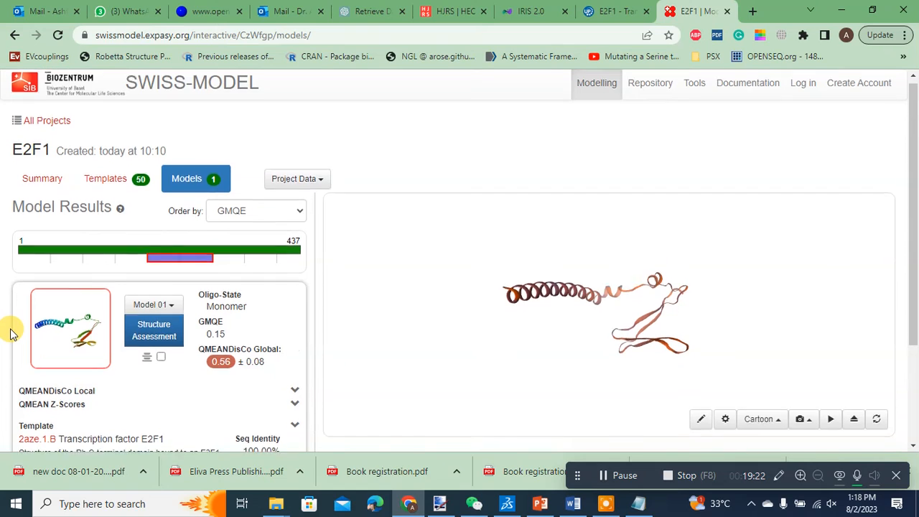
Step: Rotate the built model and inspect its GMQE score and template identifier
scroll(10, 334, down, 2)
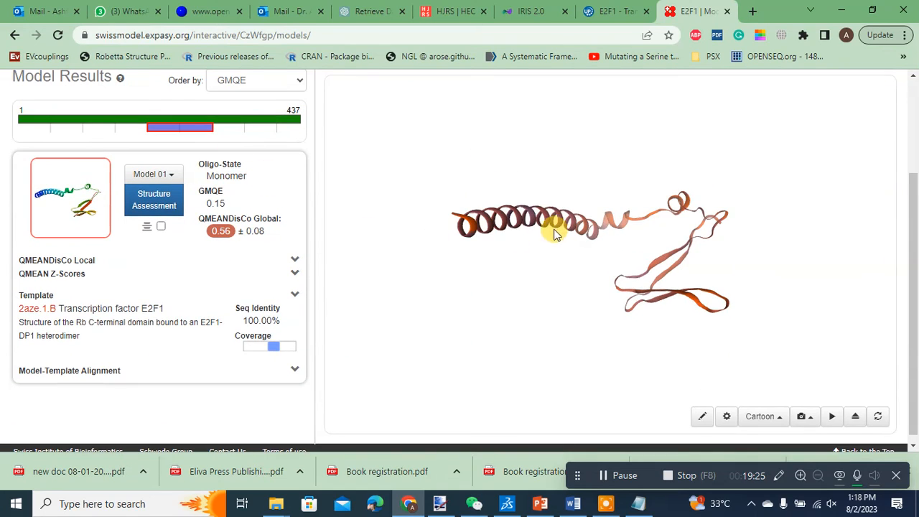
drag(548, 225, 602, 220)
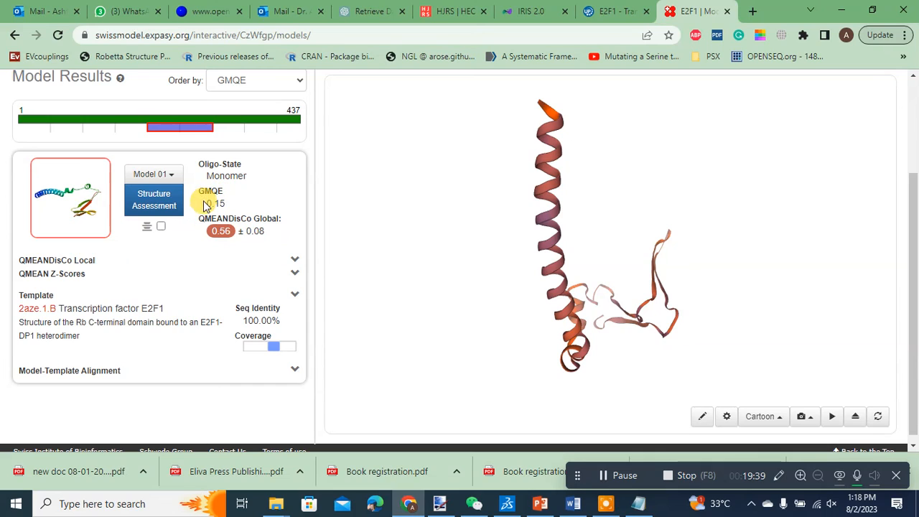
double_click(215, 203)
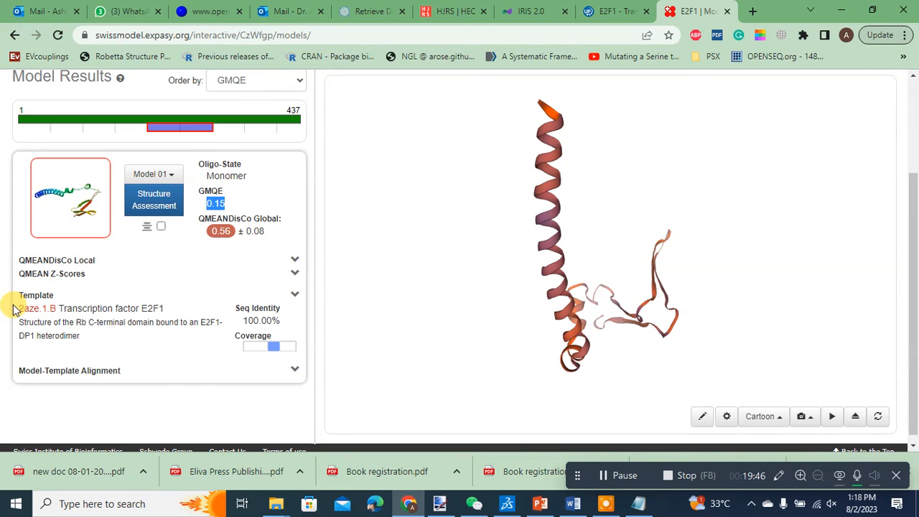
drag(14, 307, 55, 308)
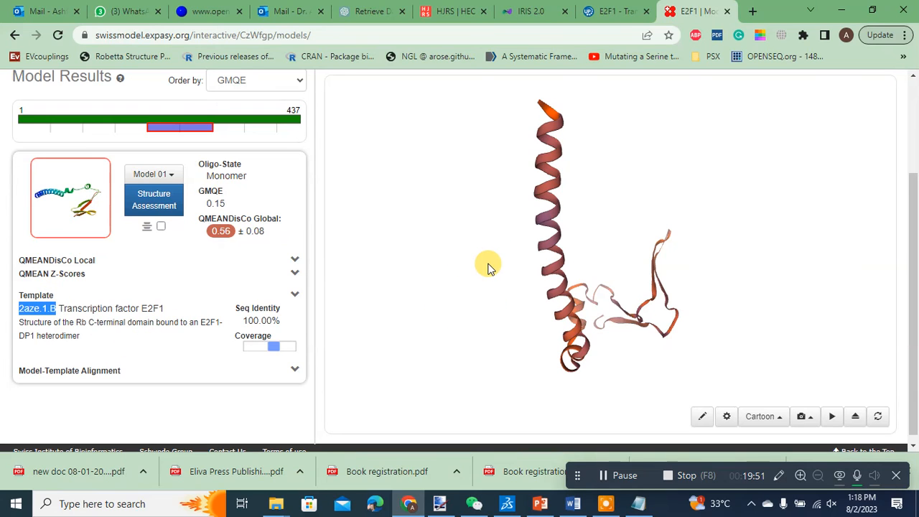
drag(912, 254, 913, 167)
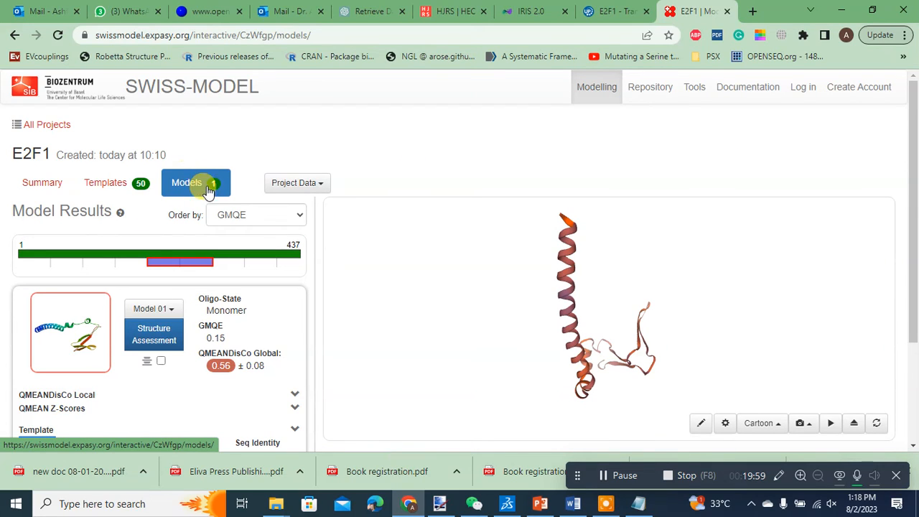
Step: Reopen the Models view and expand the model-template alignment section
click(187, 183)
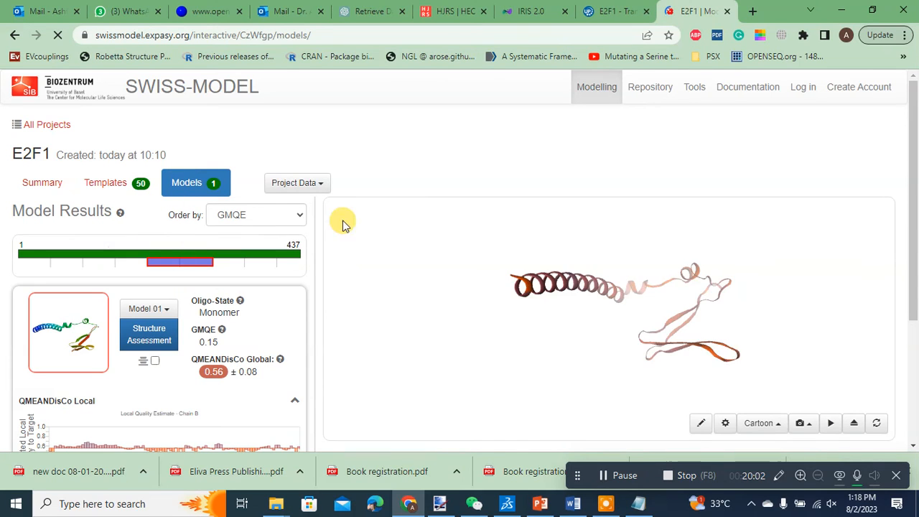
scroll(239, 344, down, 1)
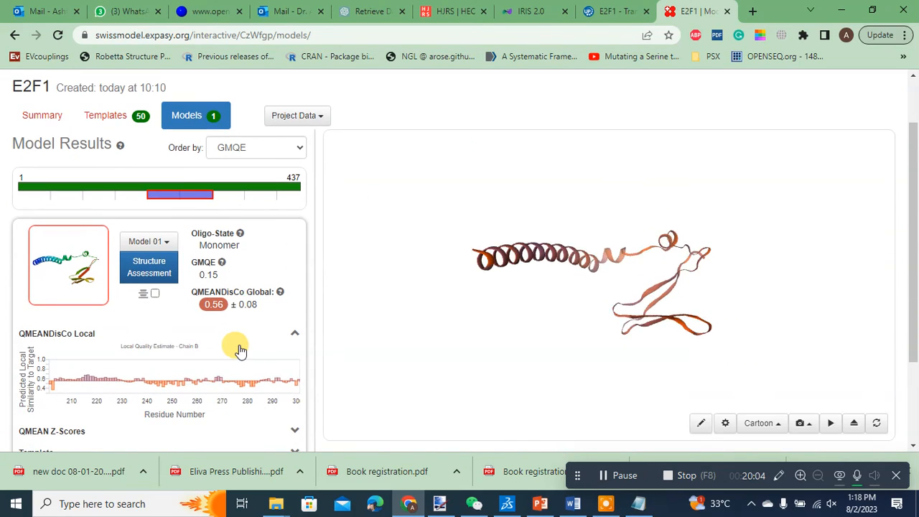
scroll(144, 355, down, 1)
scroll(151, 355, down, 1)
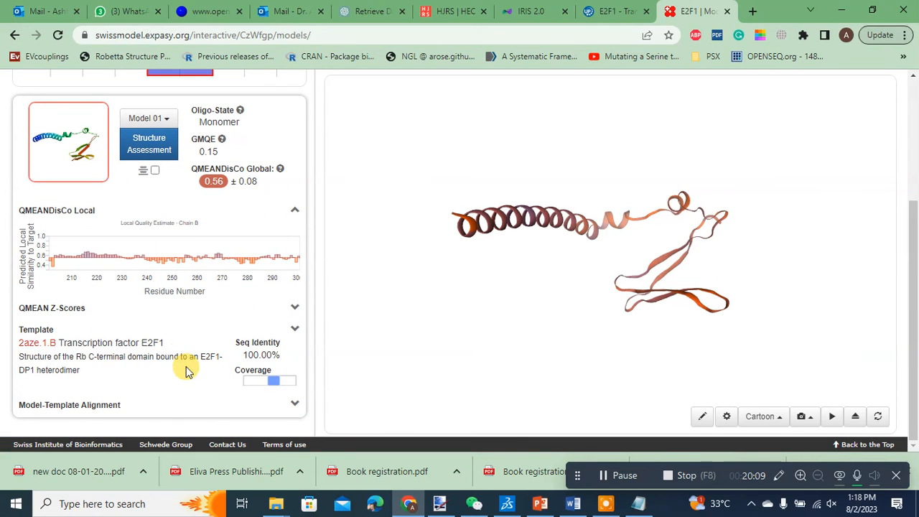
click(296, 408)
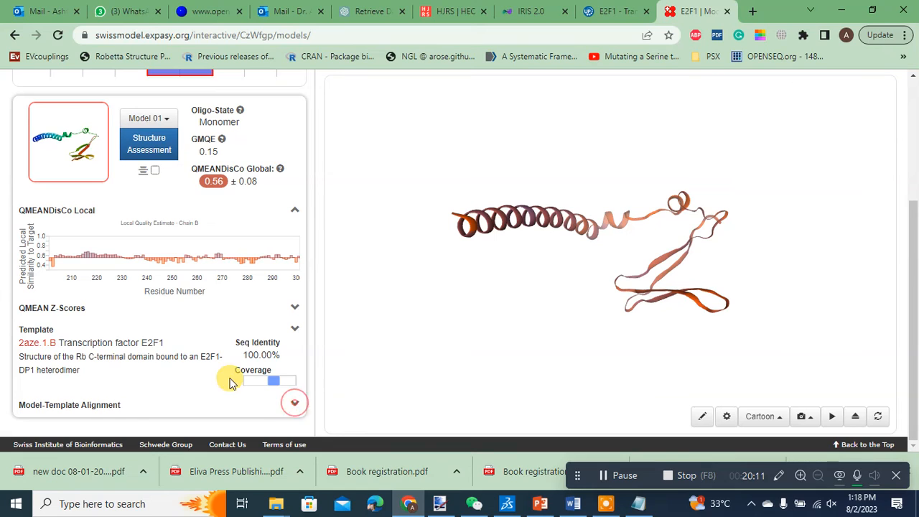
Step: Scroll through the model-template alignment and the model results page to review them
scroll(179, 371, down, 4)
scroll(158, 293, down, 1)
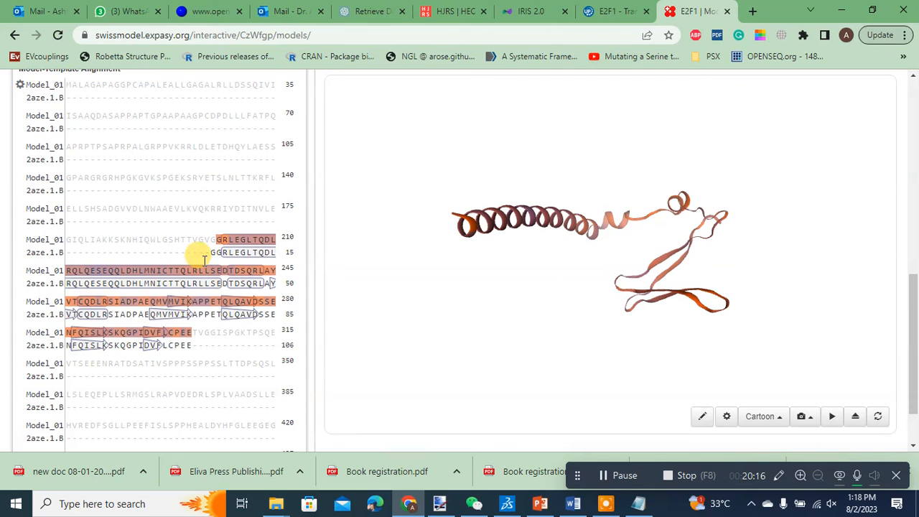
scroll(513, 267, up, 3)
scroll(538, 280, down, 3)
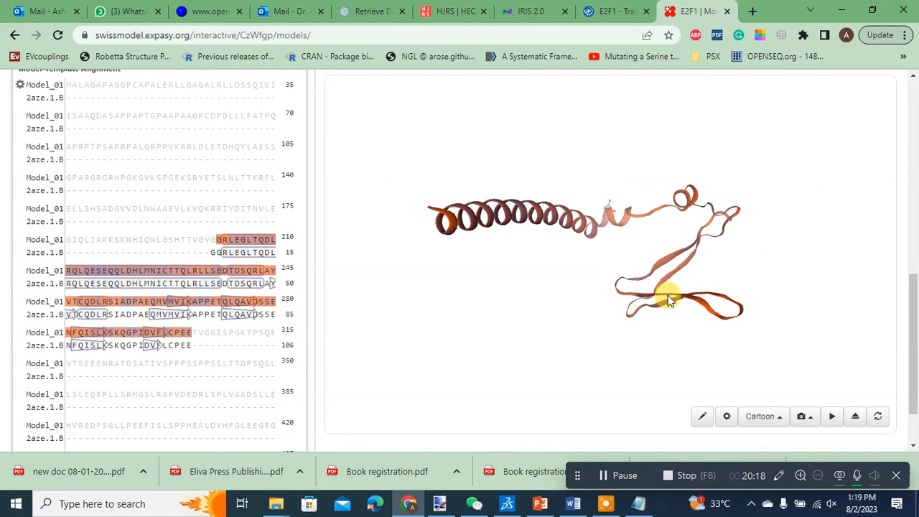
click(726, 416)
click(566, 340)
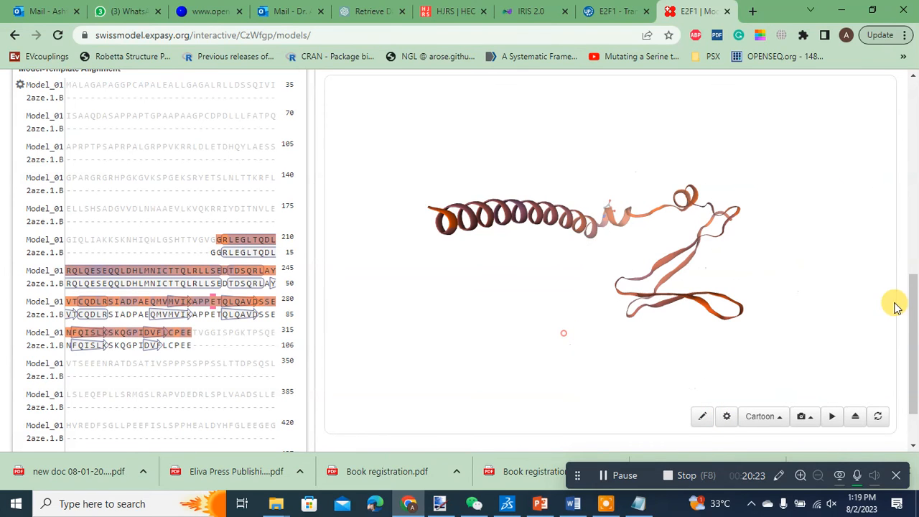
drag(908, 320, 914, 107)
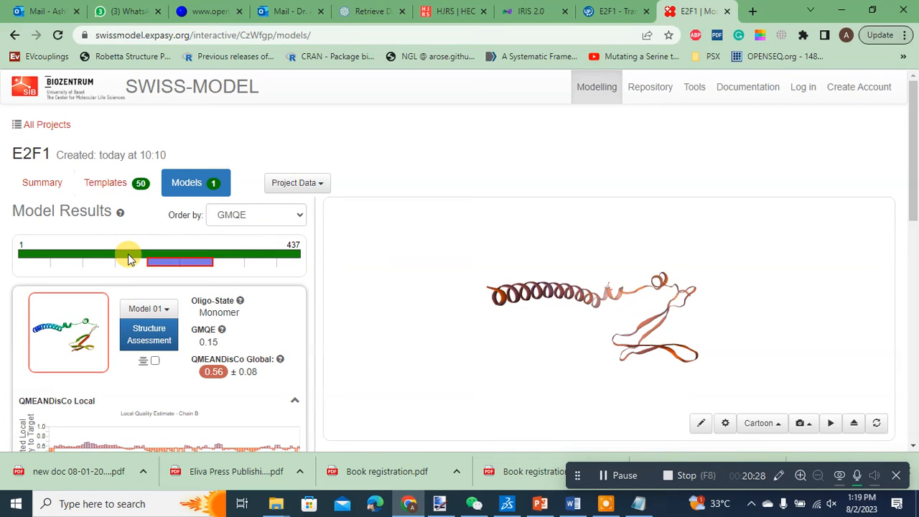
drag(910, 141, 913, 429)
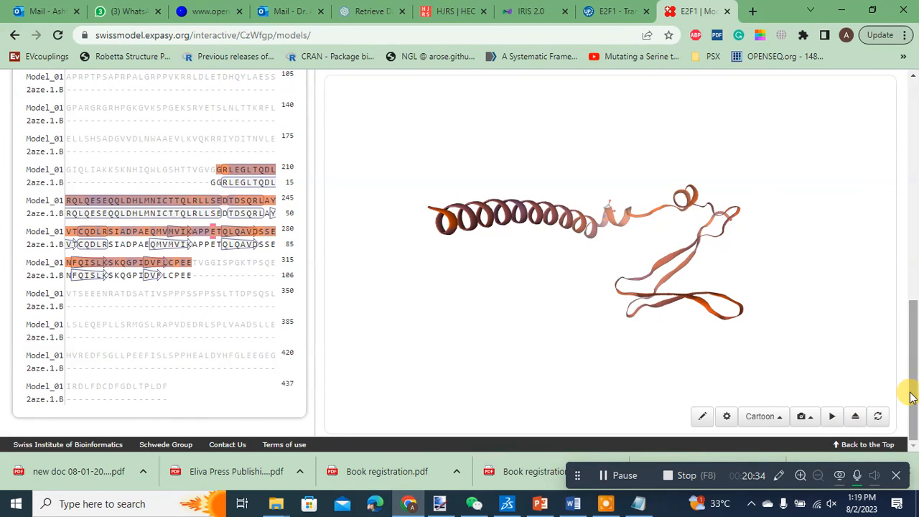
drag(909, 388, 908, 168)
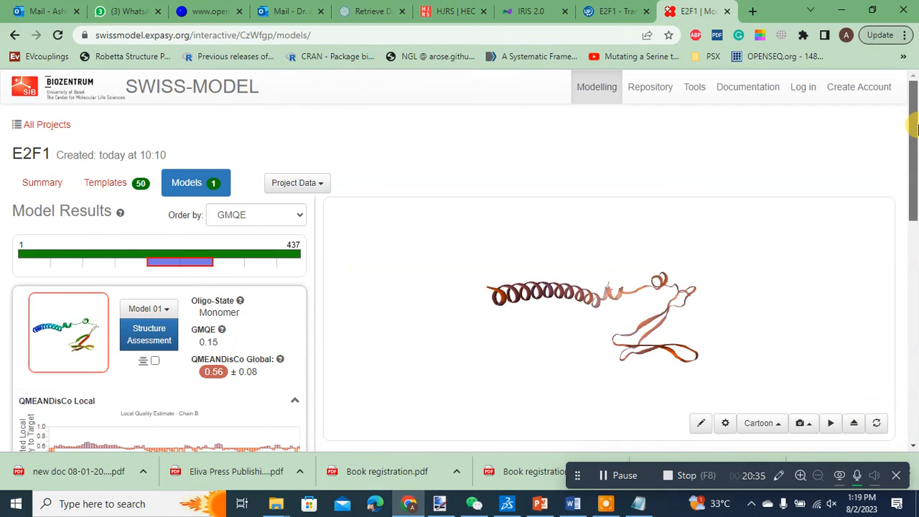
Step: Download the E2F1 project data as an archive
click(311, 184)
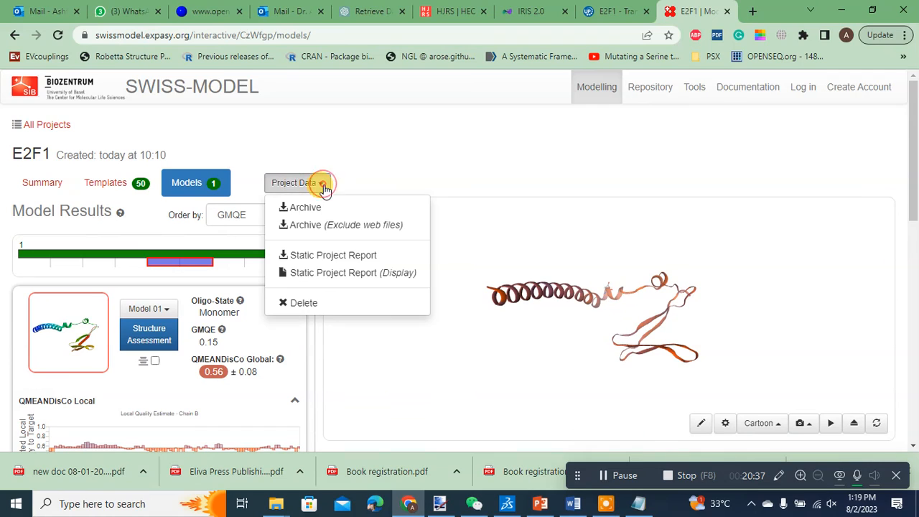
click(285, 209)
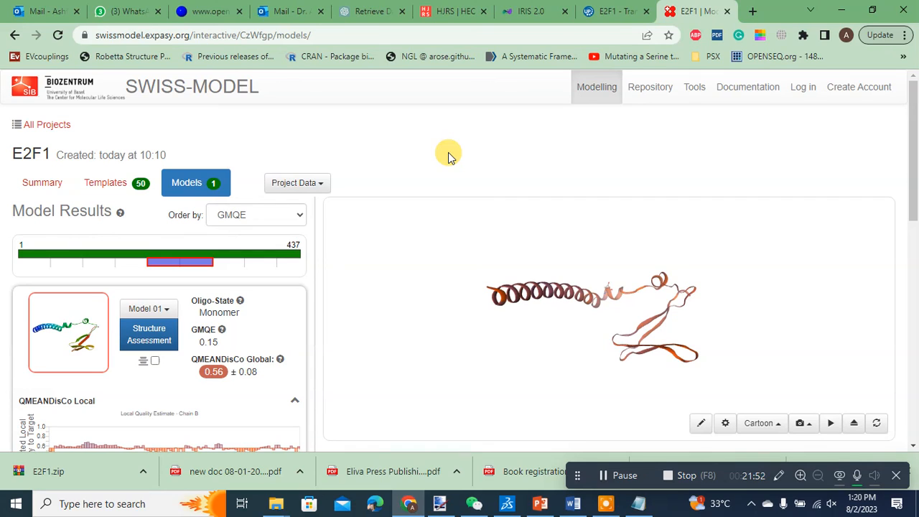
click(609, 478)
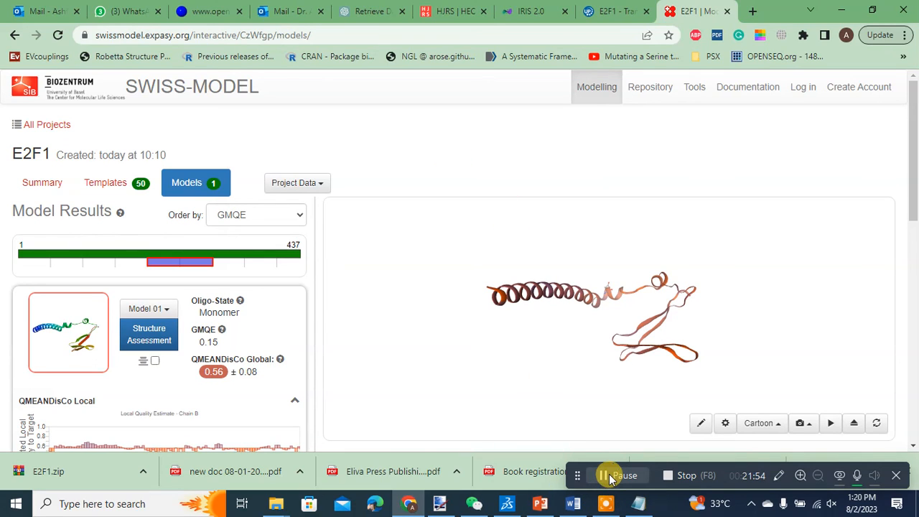